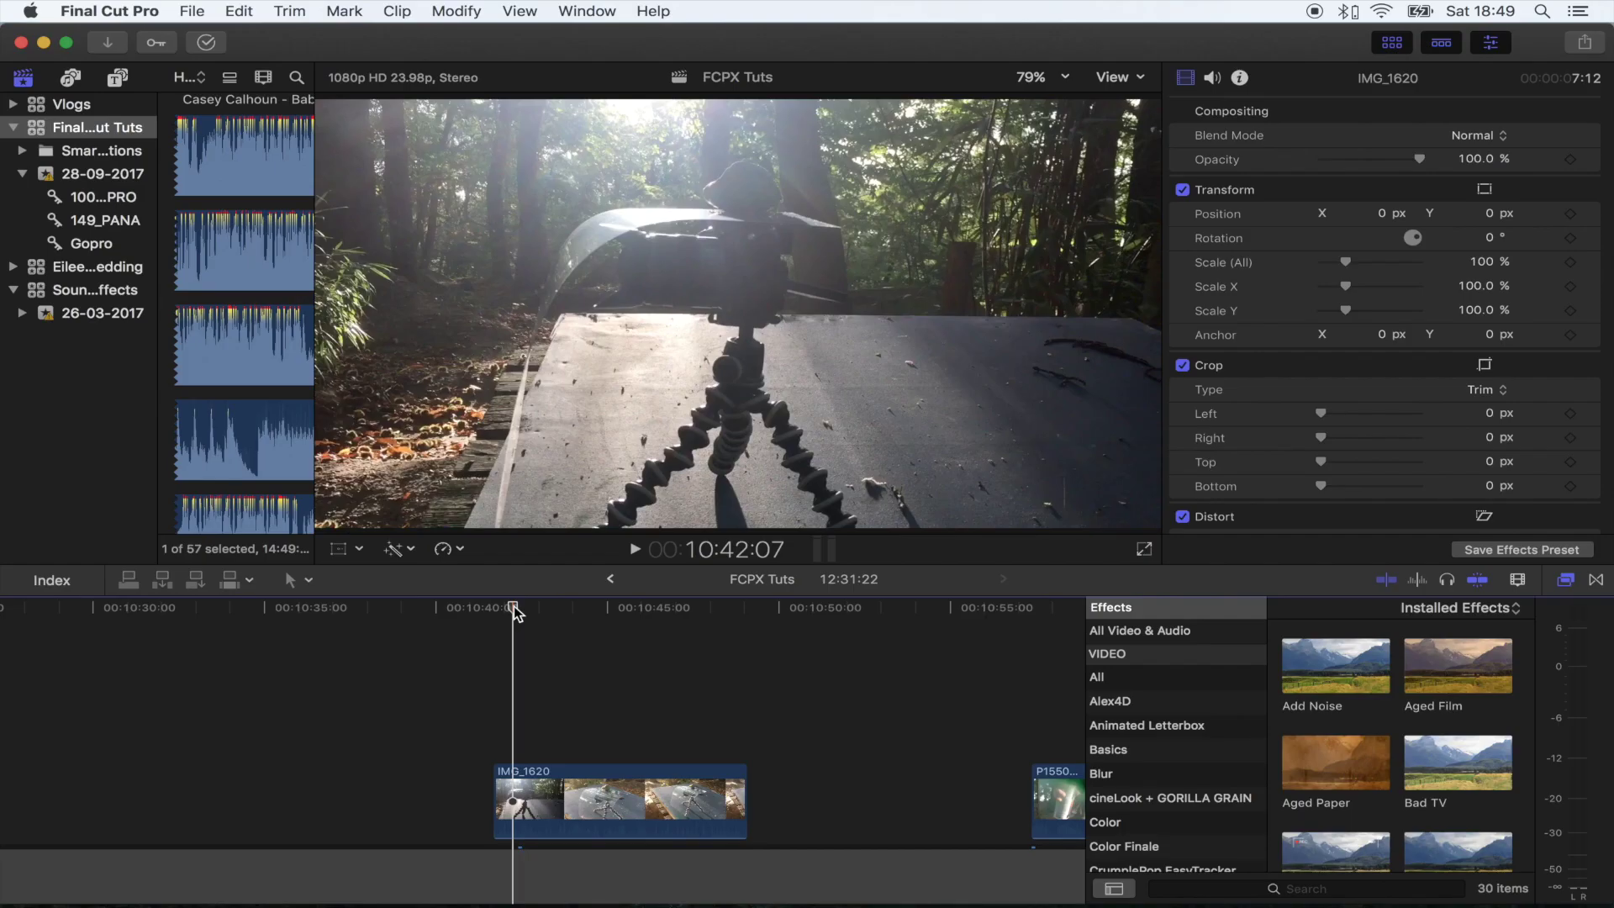
# Step: Play, pause and scrub through the IMG_1620 tripod clip around 10:45:13
pyautogui.press('space')
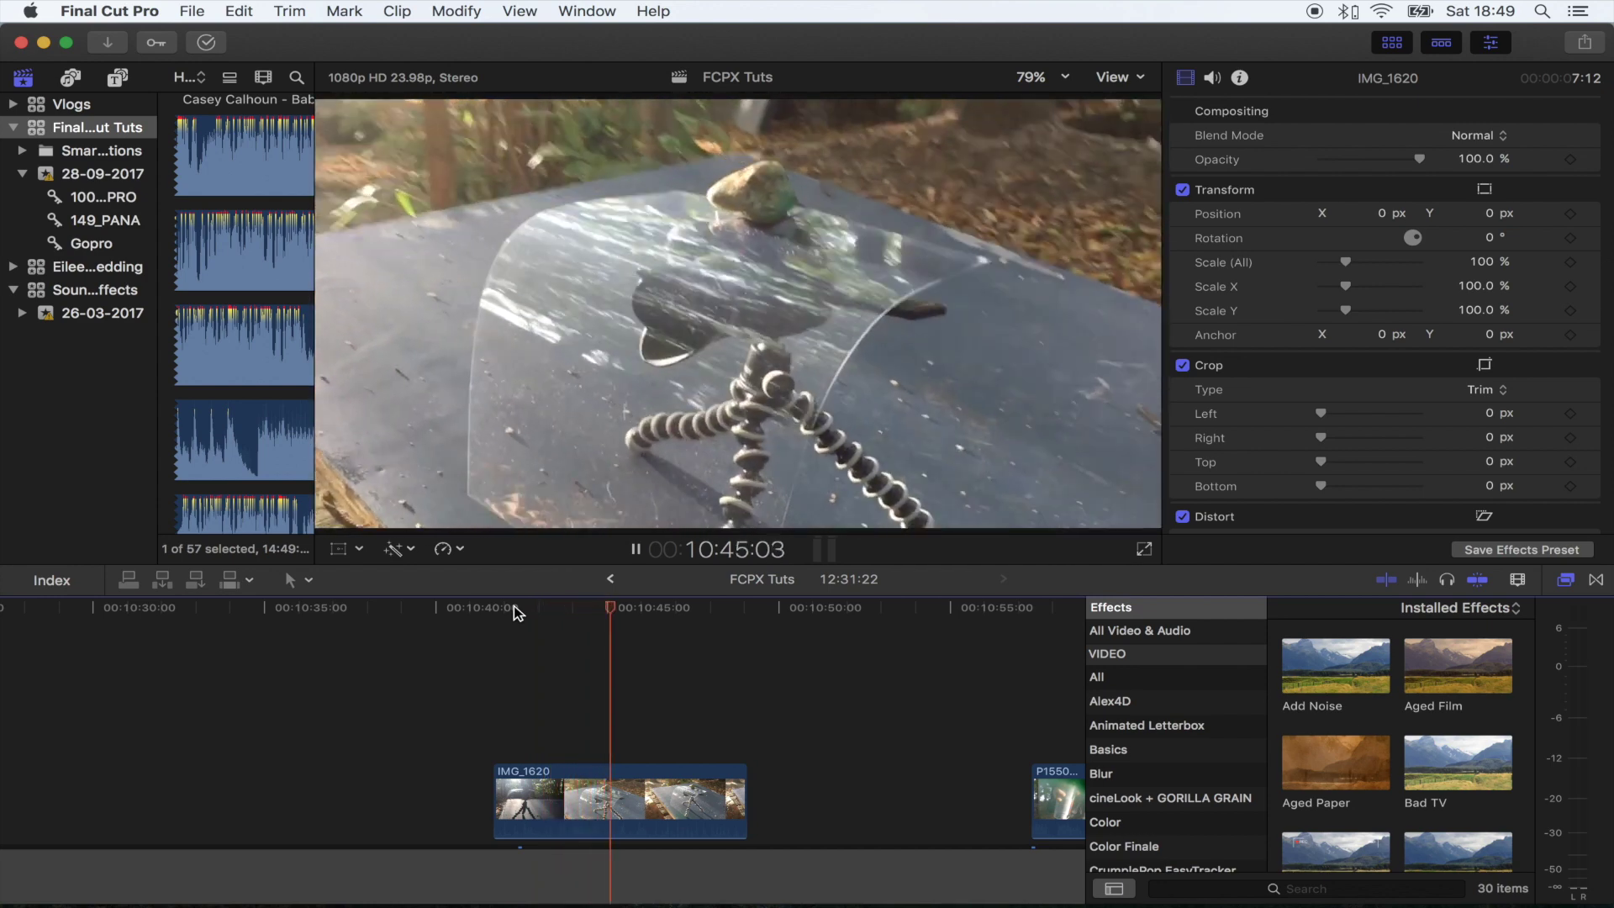
pyautogui.press('space')
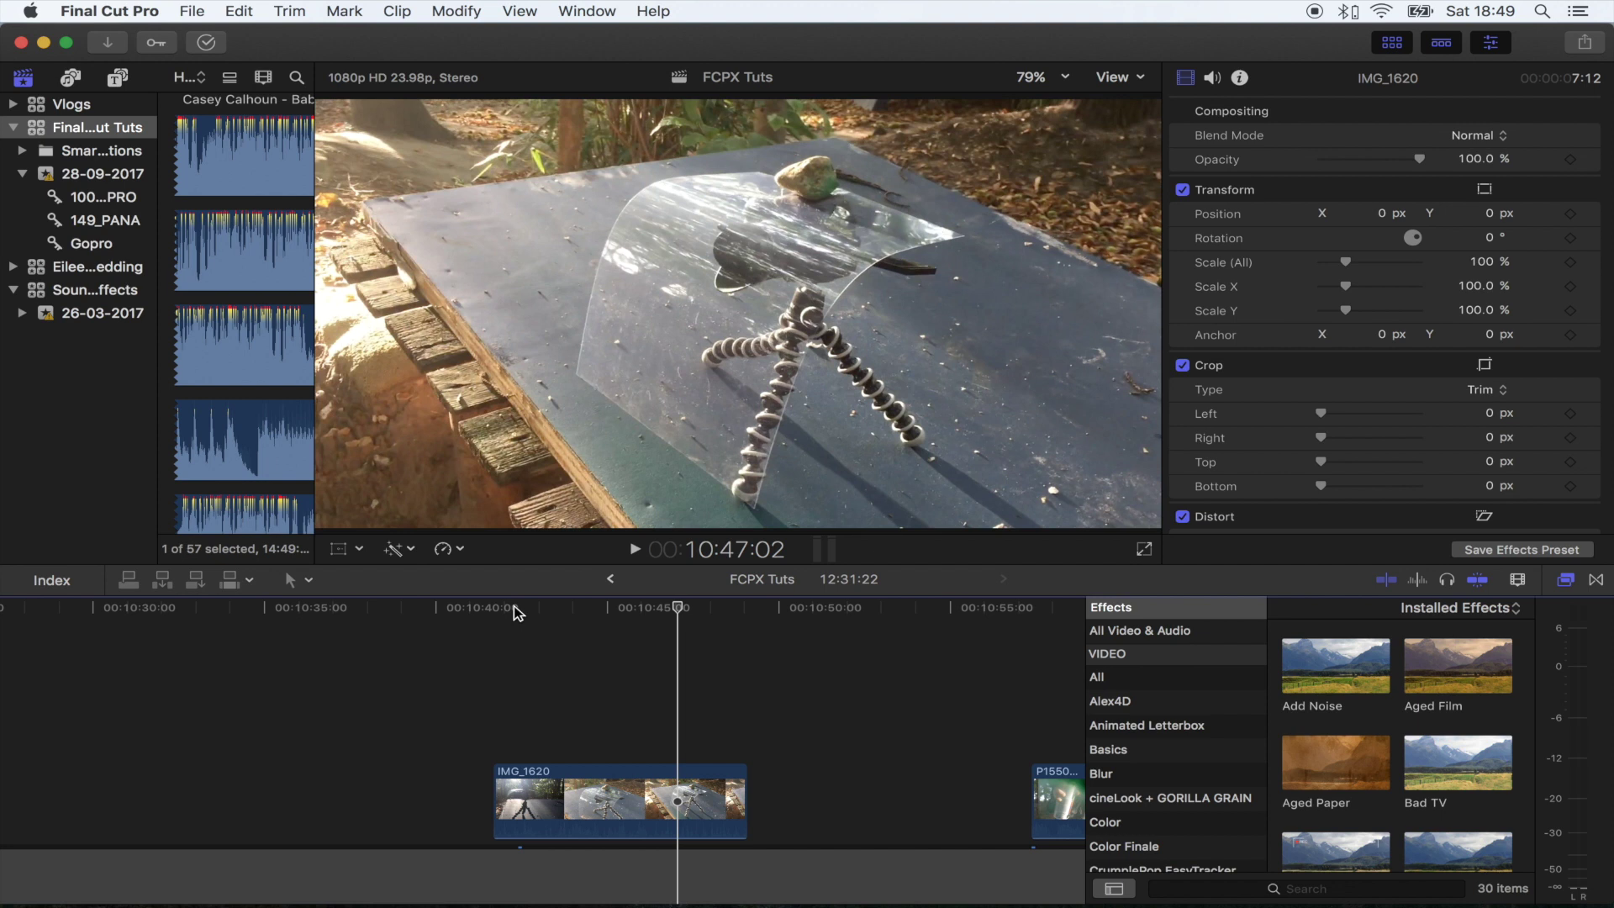
pyautogui.press('space')
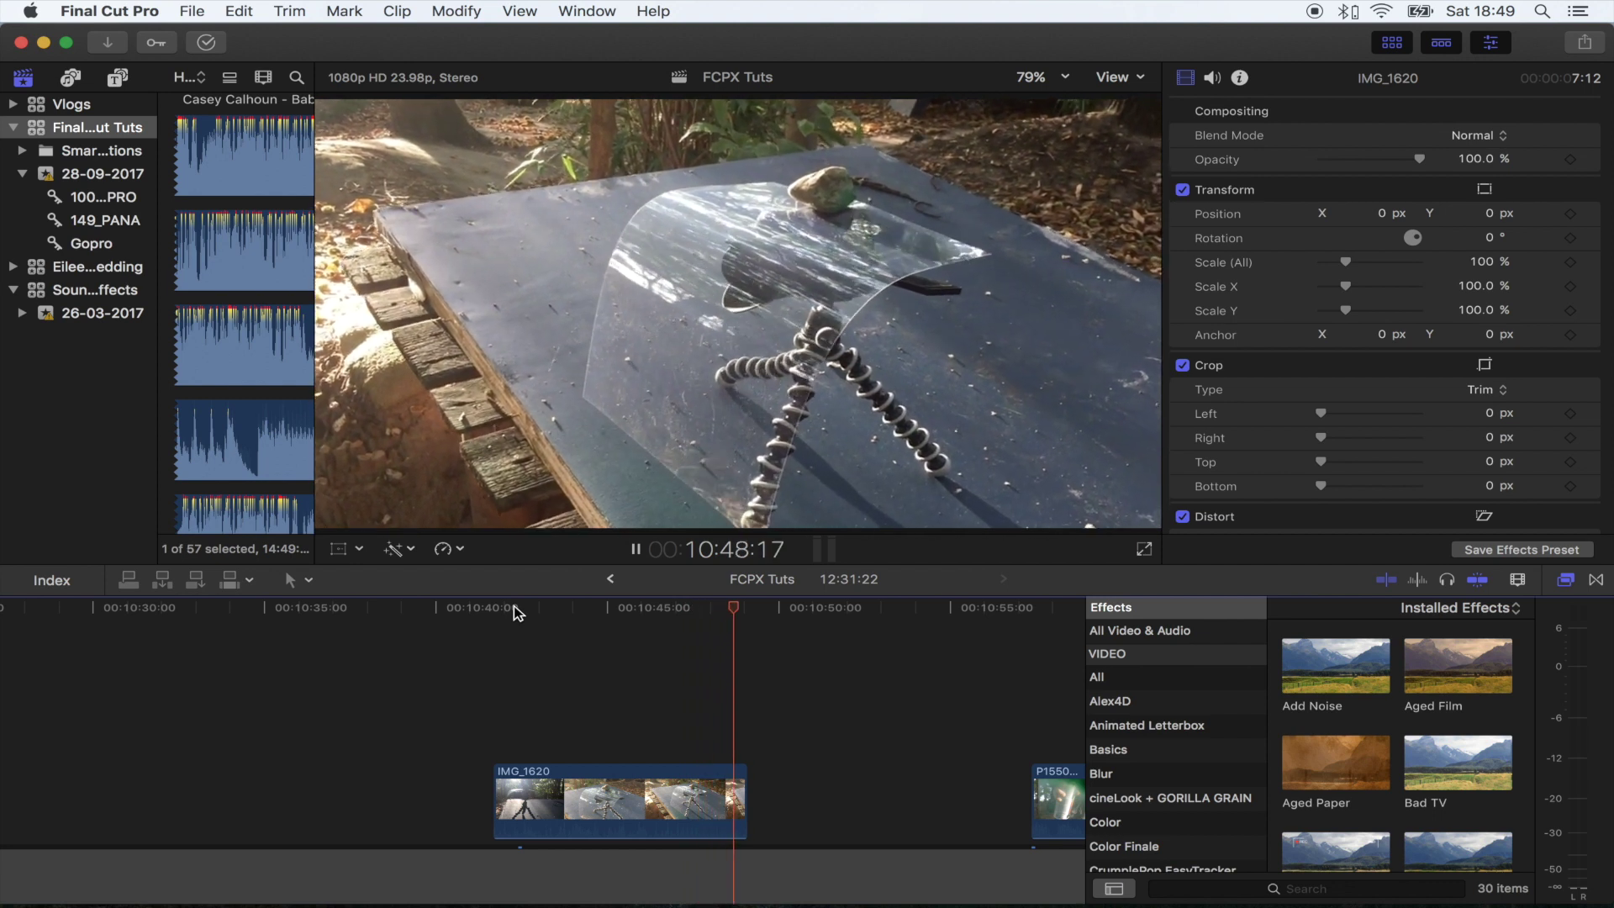
pyautogui.click(624, 609)
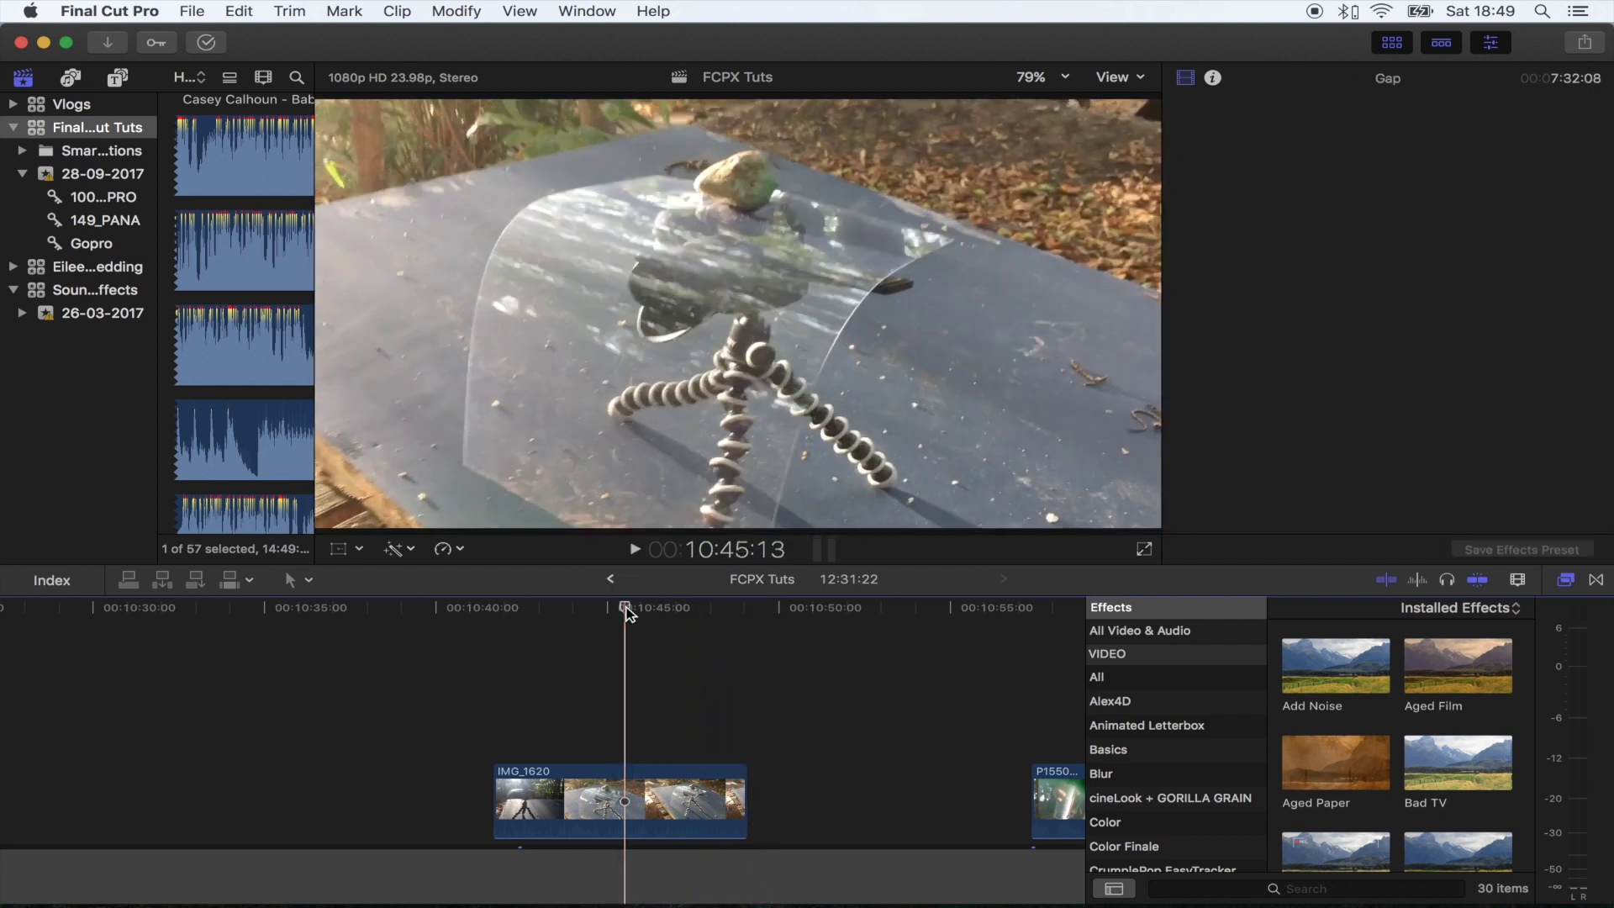
pyautogui.moveTo(625, 609); pyautogui.dragTo(592, 608)
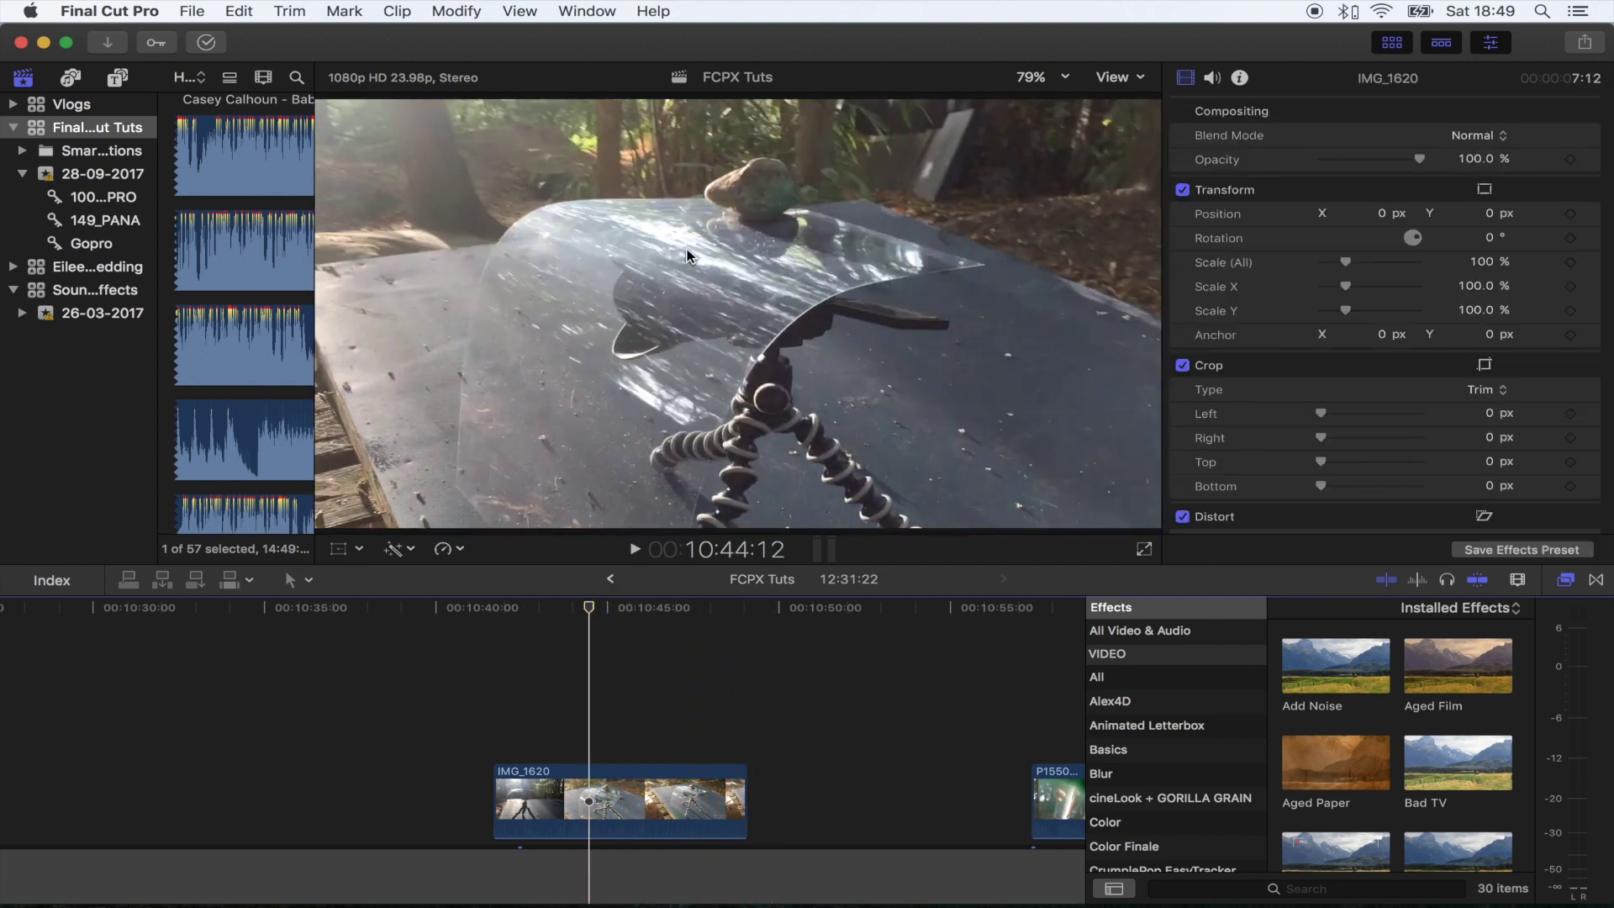
pyautogui.hscroll(5, 659, 641)
# Step: Play the green P1550308 spray clip from its start, stopping partway through
pyautogui.click(639, 610)
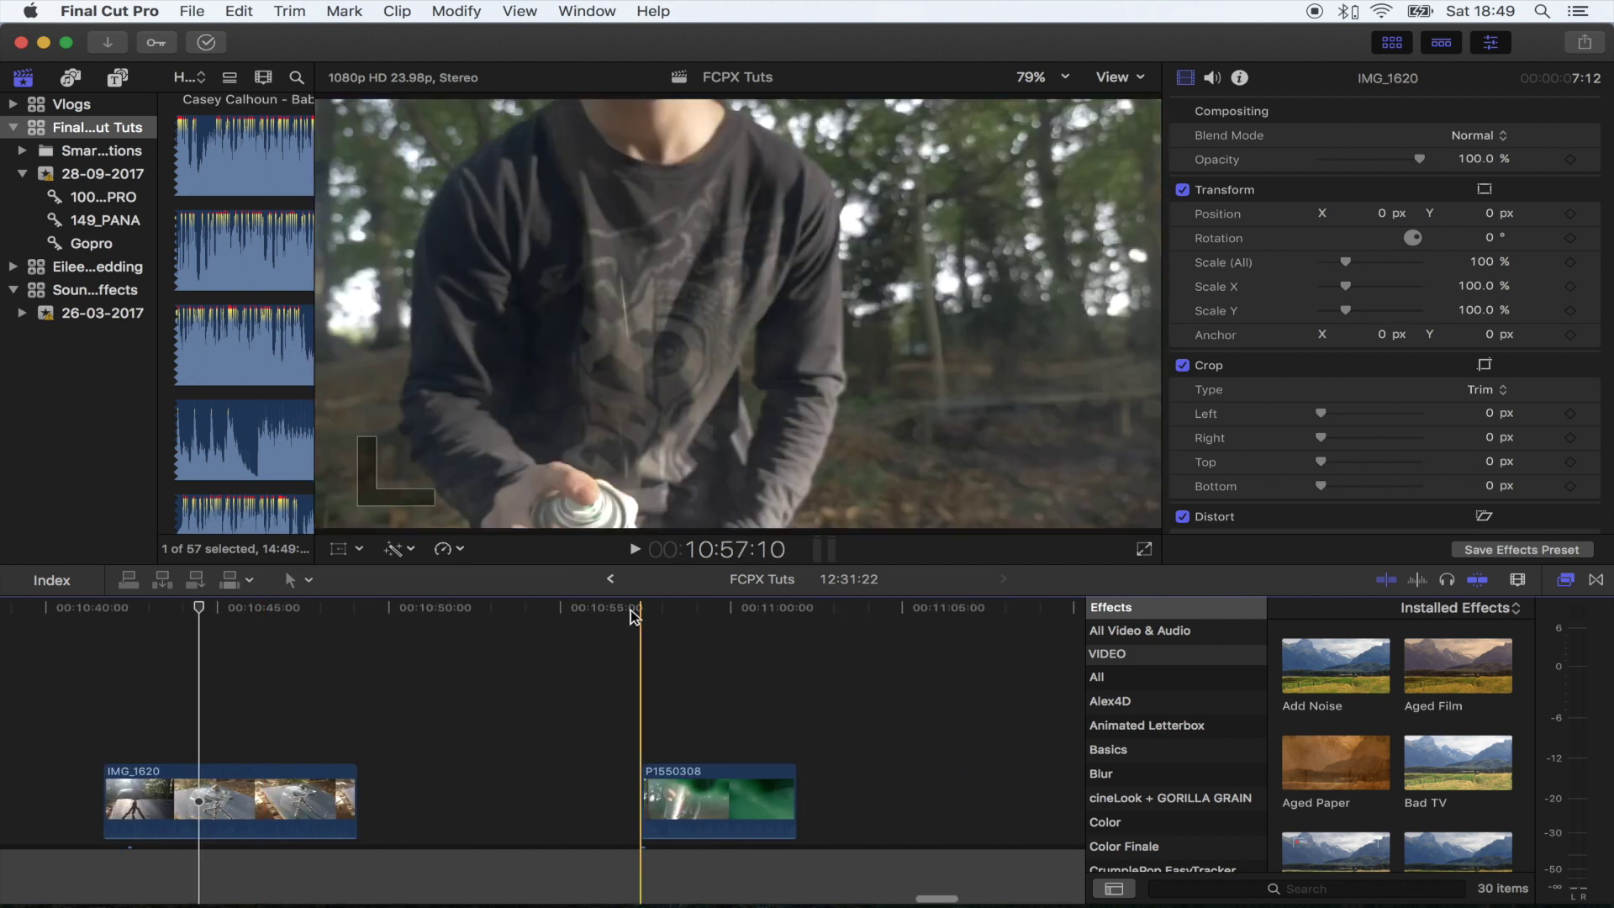
pyautogui.press('space')
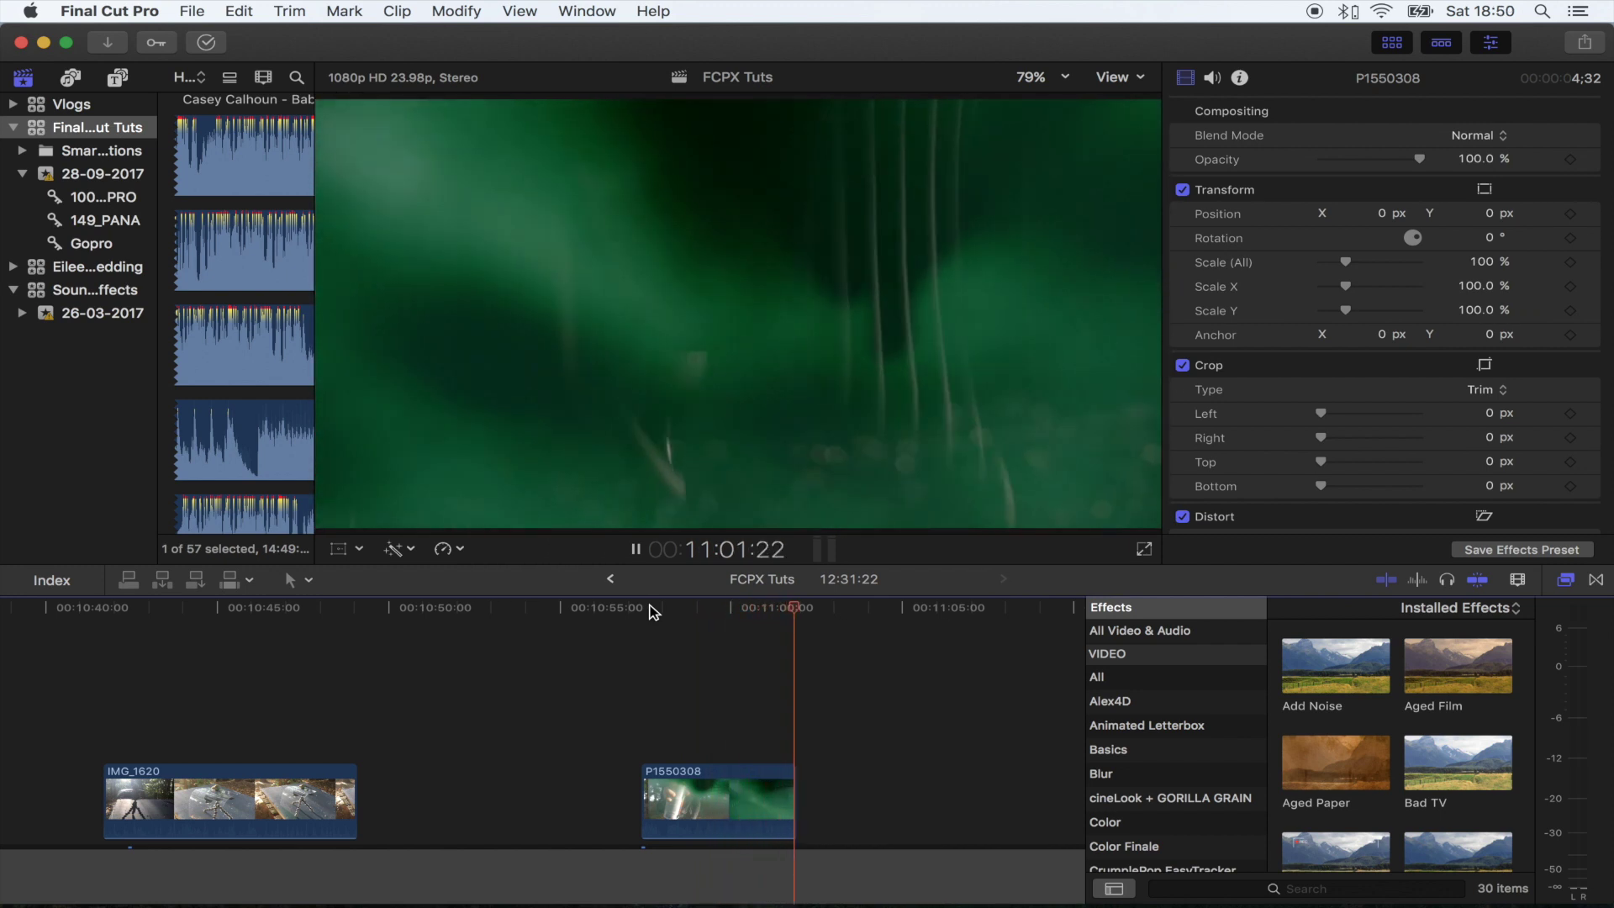
pyautogui.click(717, 756)
pyautogui.hscroll(3, 716, 756)
# Step: Select the P1550308 spray clip and toggle the effects browser closed and open
pyautogui.click(530, 794)
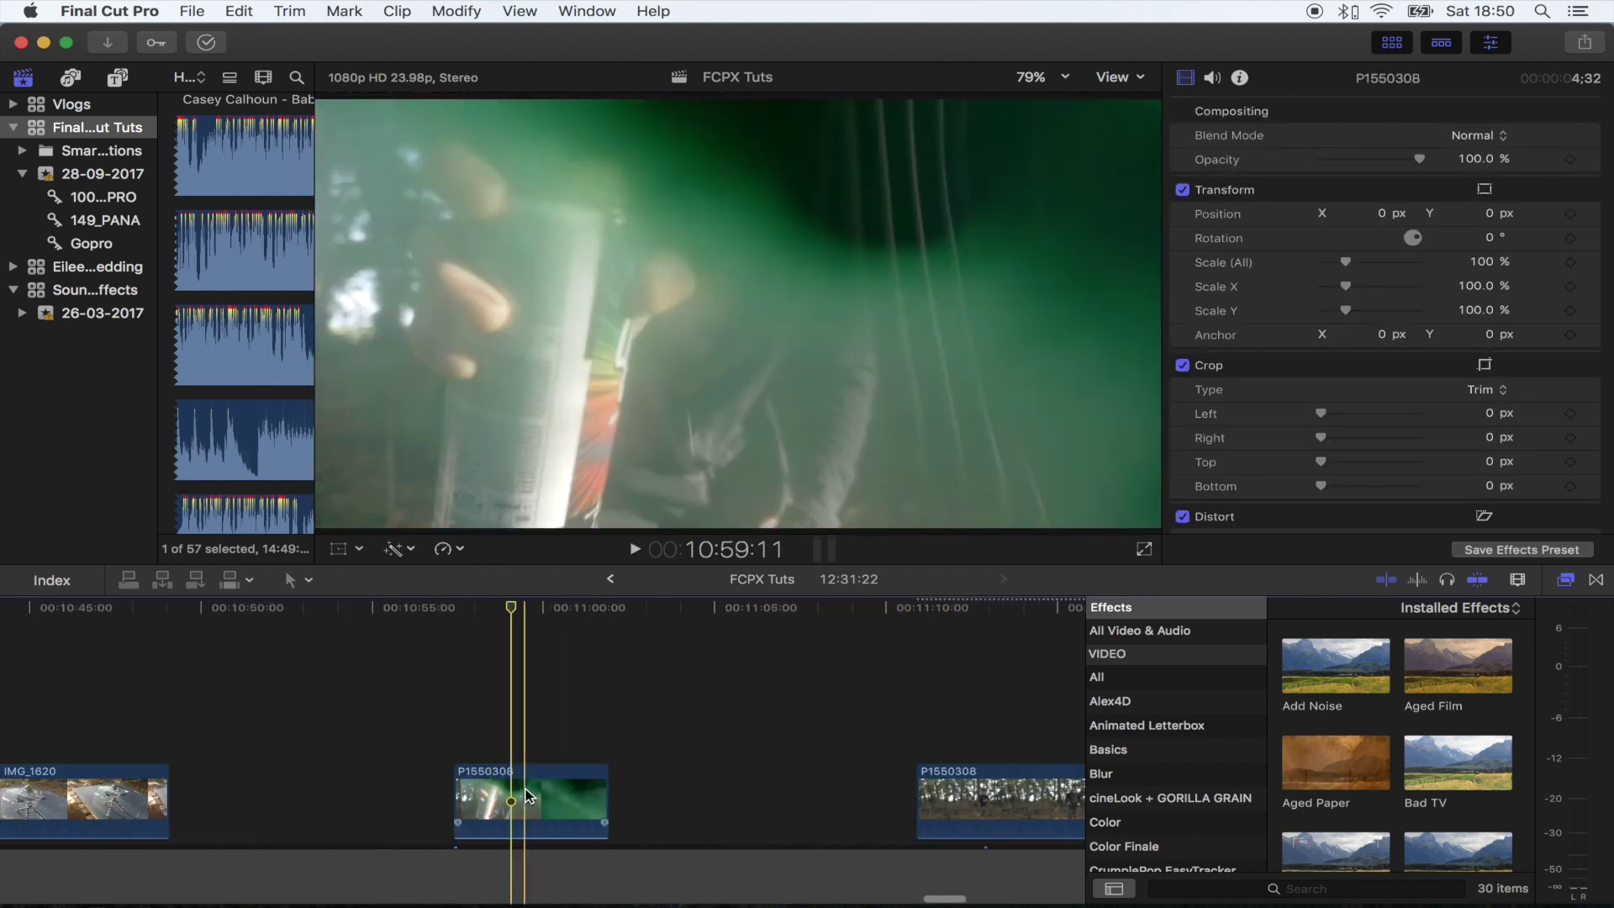
pyautogui.click(524, 613)
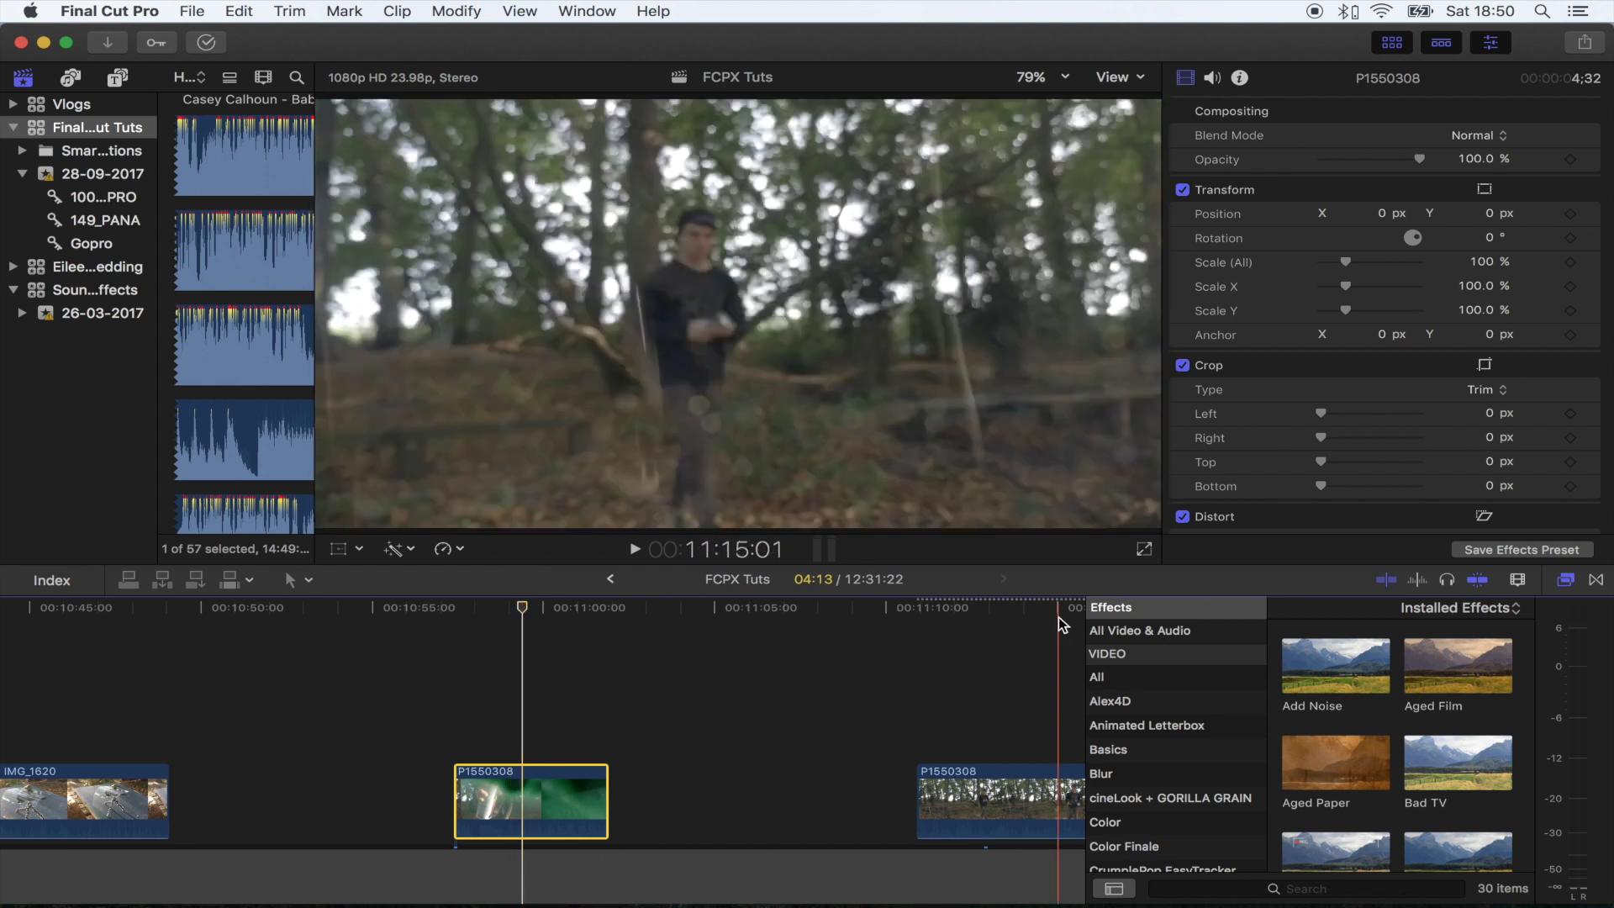
pyautogui.click(1567, 581)
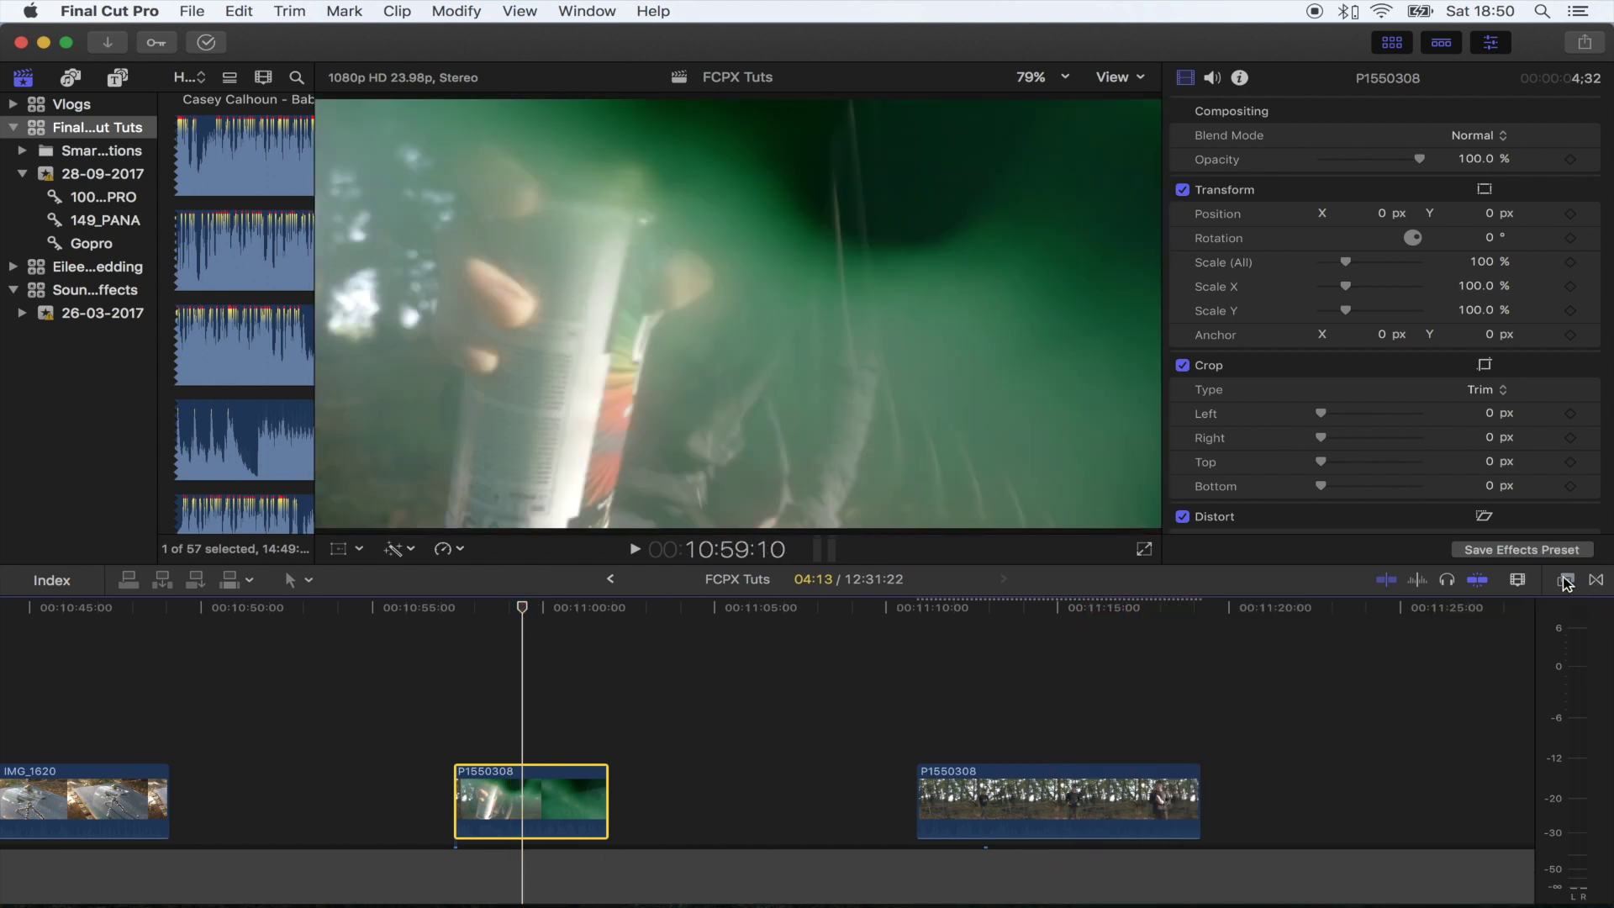
pyautogui.click(1567, 582)
pyautogui.scroll(-5, 1173, 731)
pyautogui.scroll(-3, 1147, 782)
# Step: Apply Keyer from the Keying effects to P1550308 and scrub through the keyed result
pyautogui.click(1135, 812)
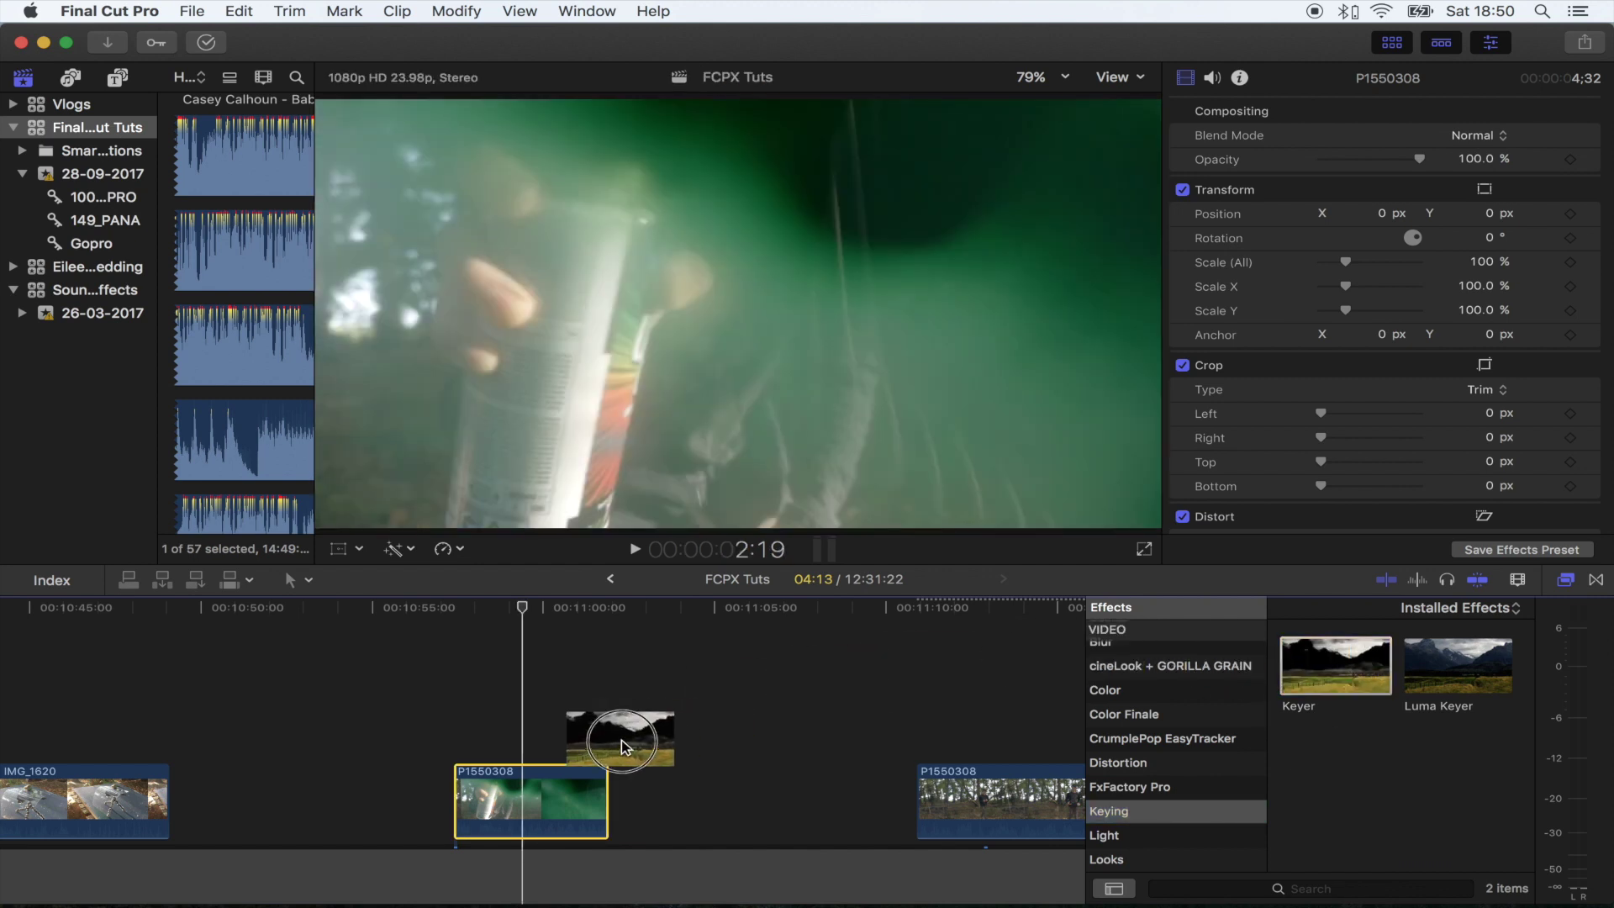
pyautogui.moveTo(1342, 669); pyautogui.dragTo(523, 800)
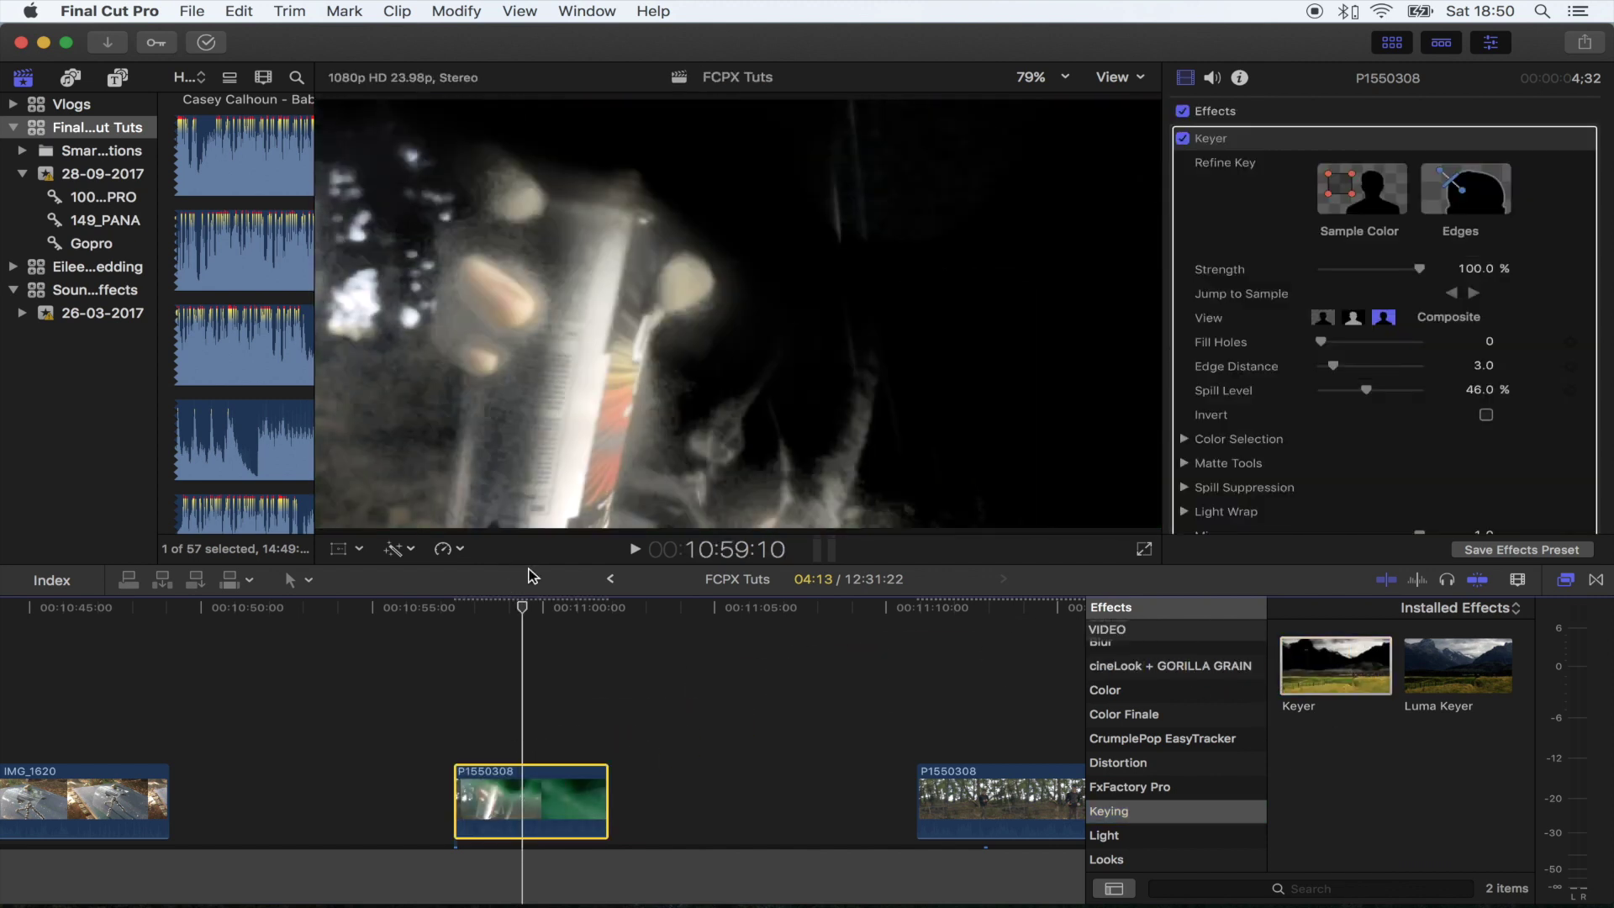
pyautogui.moveTo(522, 608)
pyautogui.mouseDown()
pyautogui.moveTo(489, 612)
pyautogui.moveTo(550, 617)
pyautogui.moveTo(518, 616)
pyautogui.mouseUp()
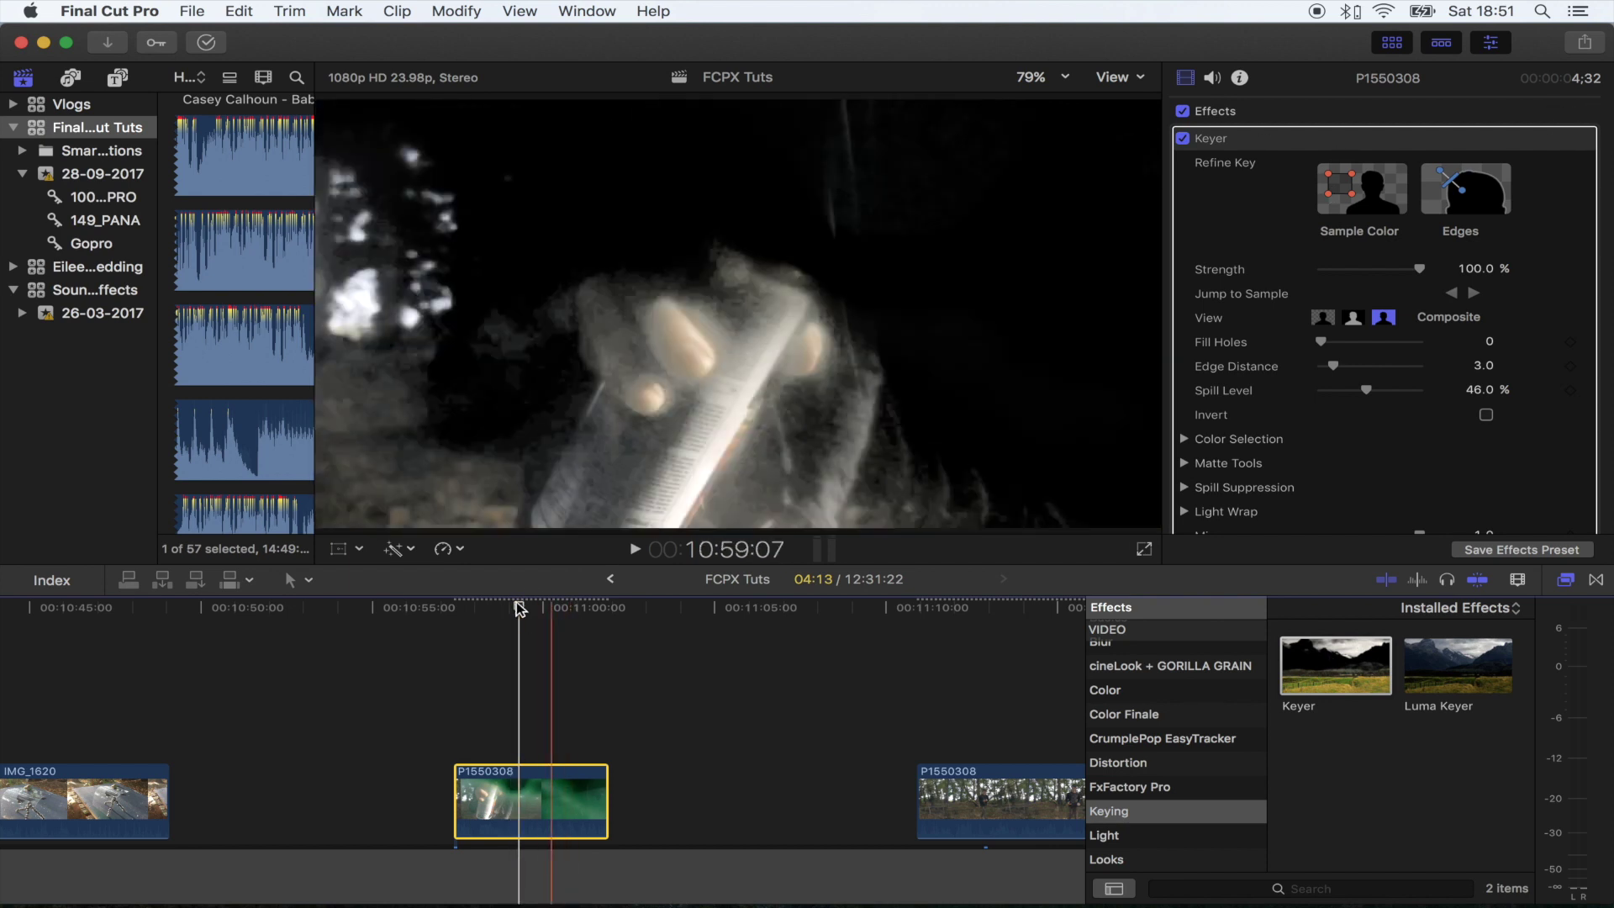
pyautogui.moveTo(518, 609); pyautogui.dragTo(558, 614)
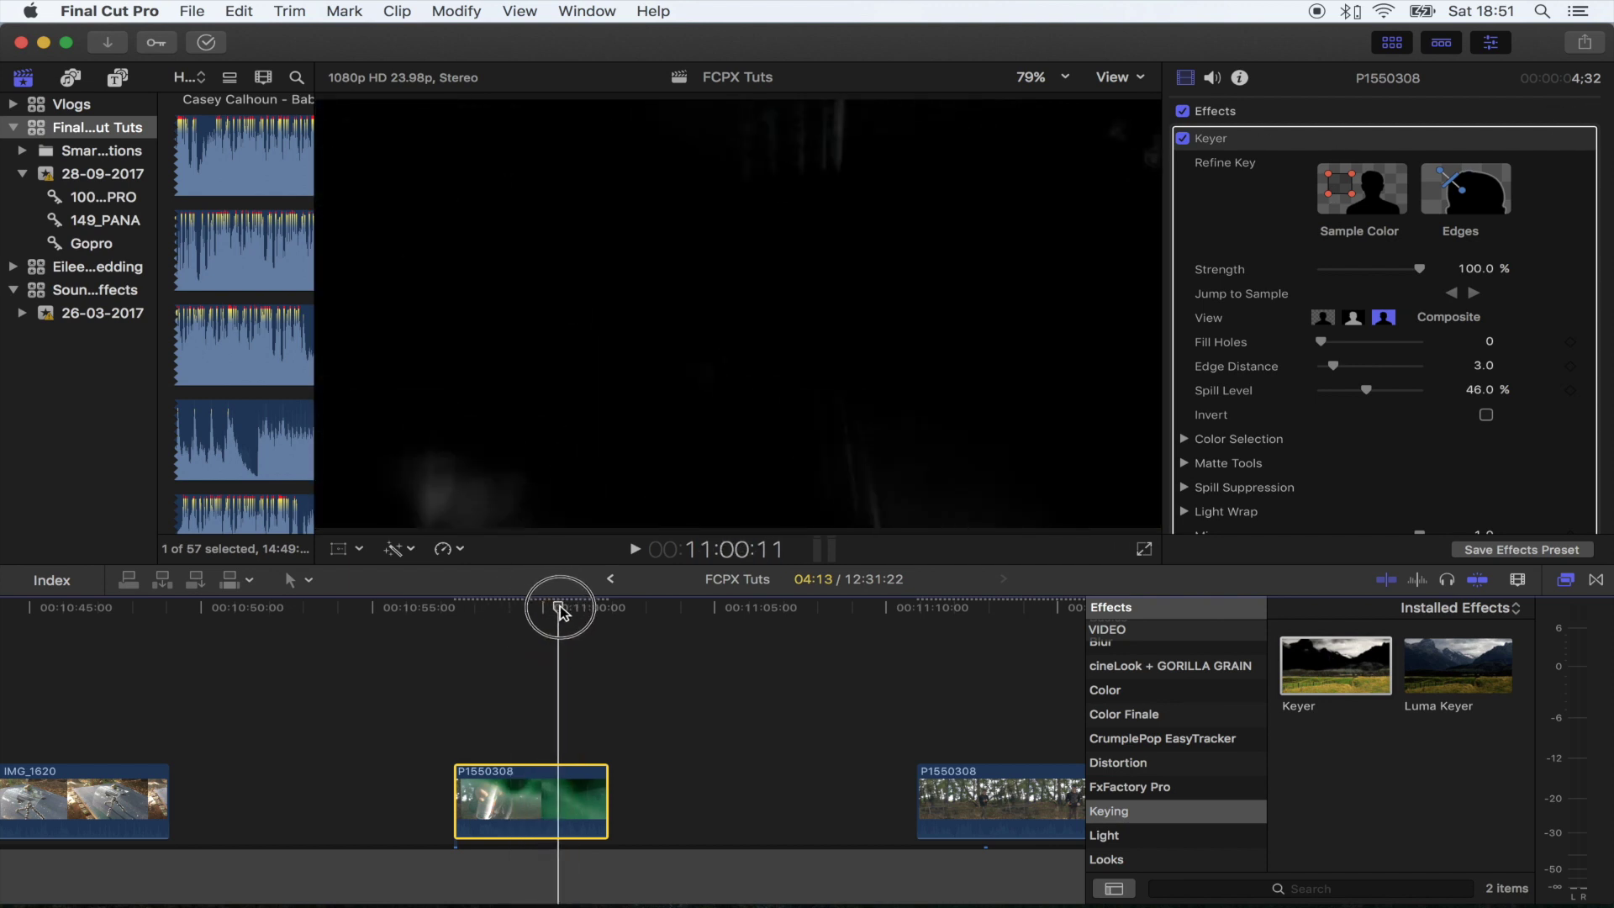
pyautogui.moveTo(1366, 139)
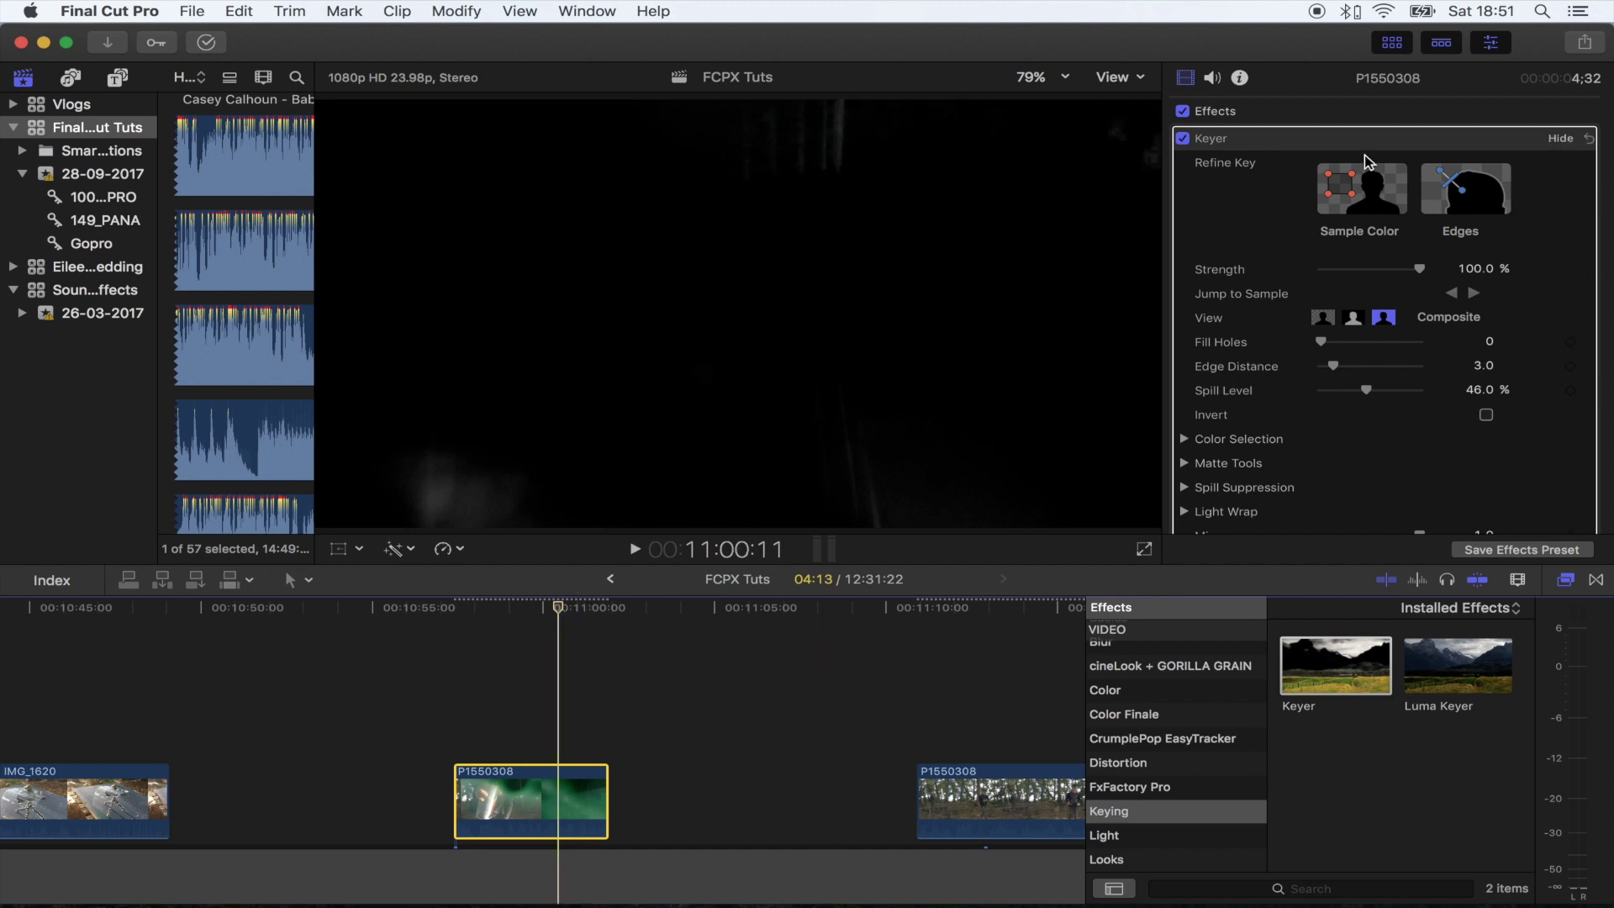
# Step: Sample the green area for Keyer, set Strength to 12.22%, and preview the keyed clip
pyautogui.moveTo(557, 167); pyautogui.dragTo(880, 373)
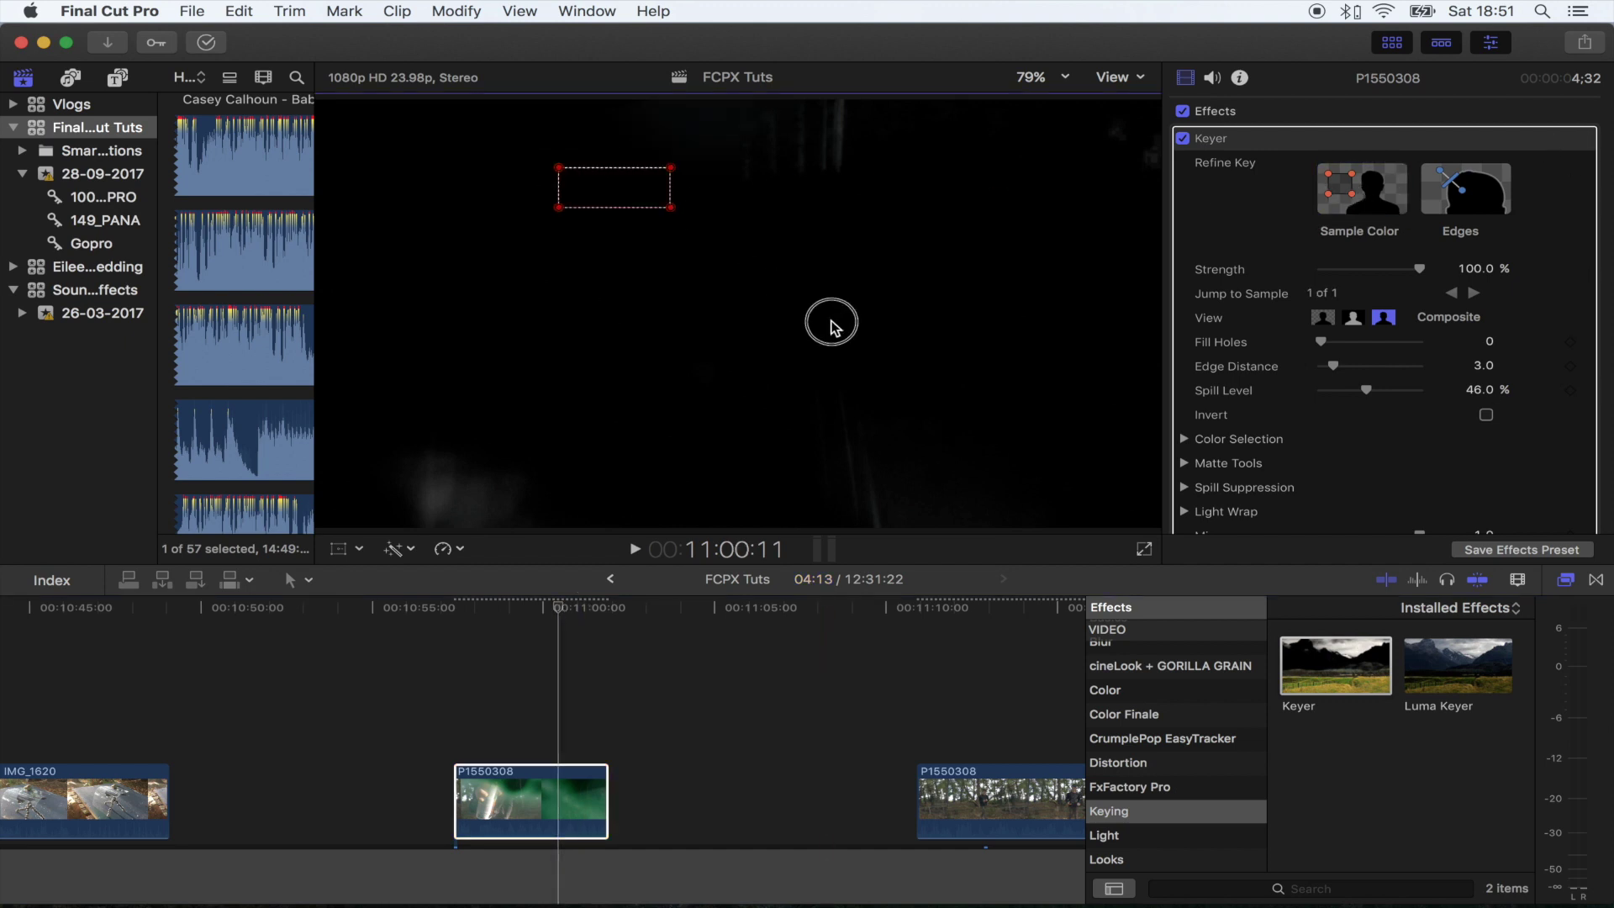
pyautogui.moveTo(548, 595); pyautogui.dragTo(477, 615)
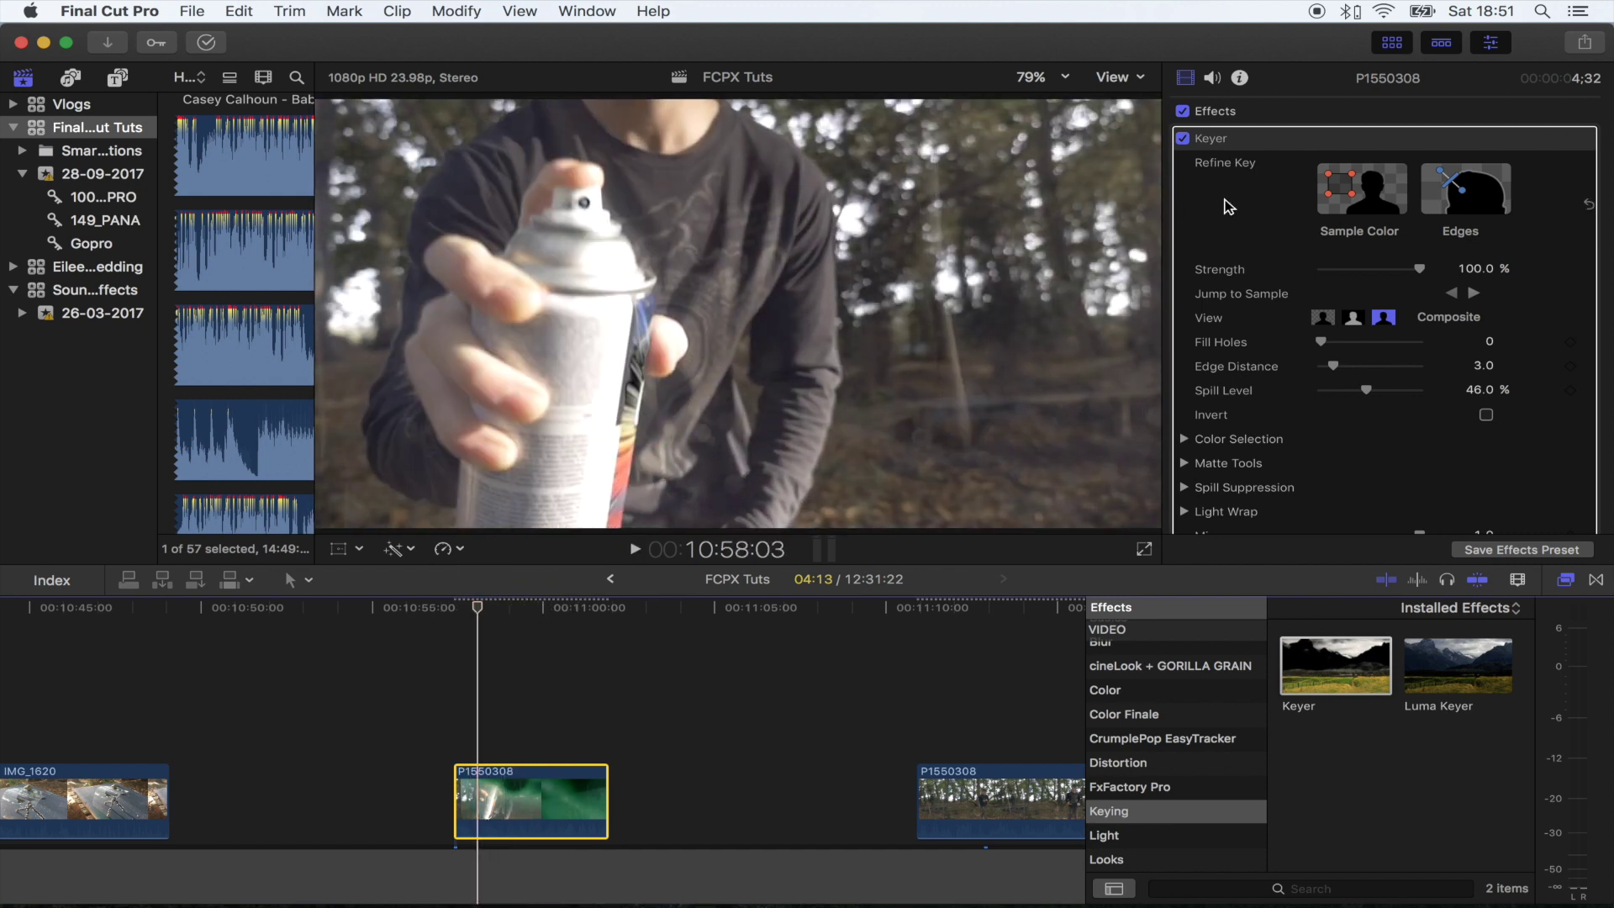
pyautogui.moveTo(1398, 274)
pyautogui.mouseDown()
pyautogui.moveTo(1430, 278)
pyautogui.moveTo(1303, 282)
pyautogui.moveTo(1488, 271)
pyautogui.moveTo(1326, 278)
pyautogui.mouseUp()
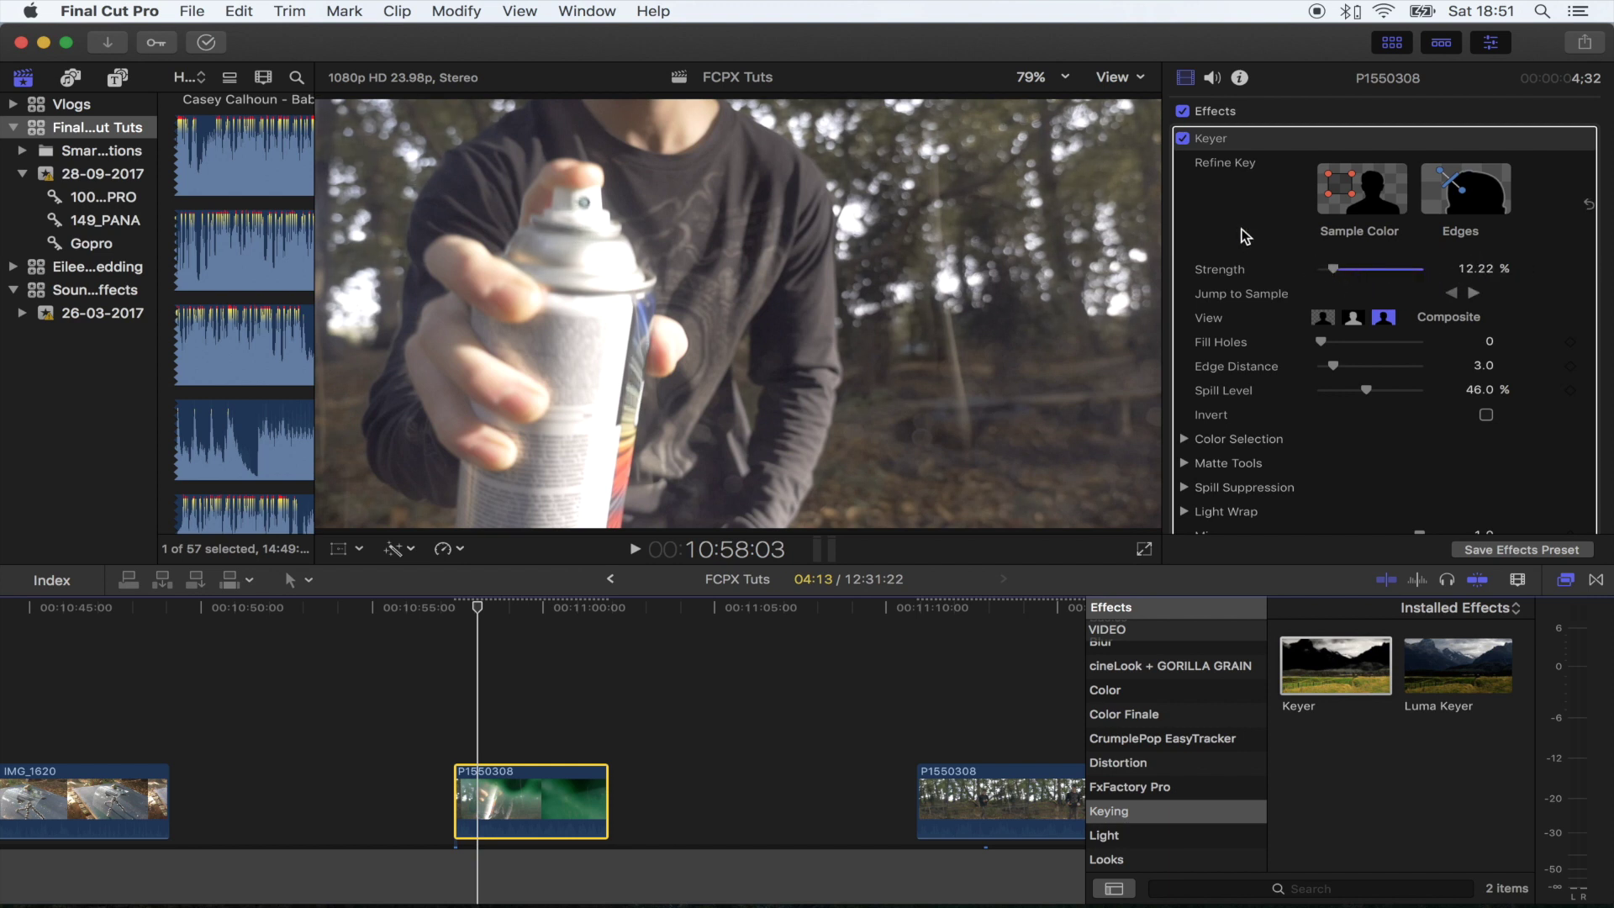
pyautogui.press('space')
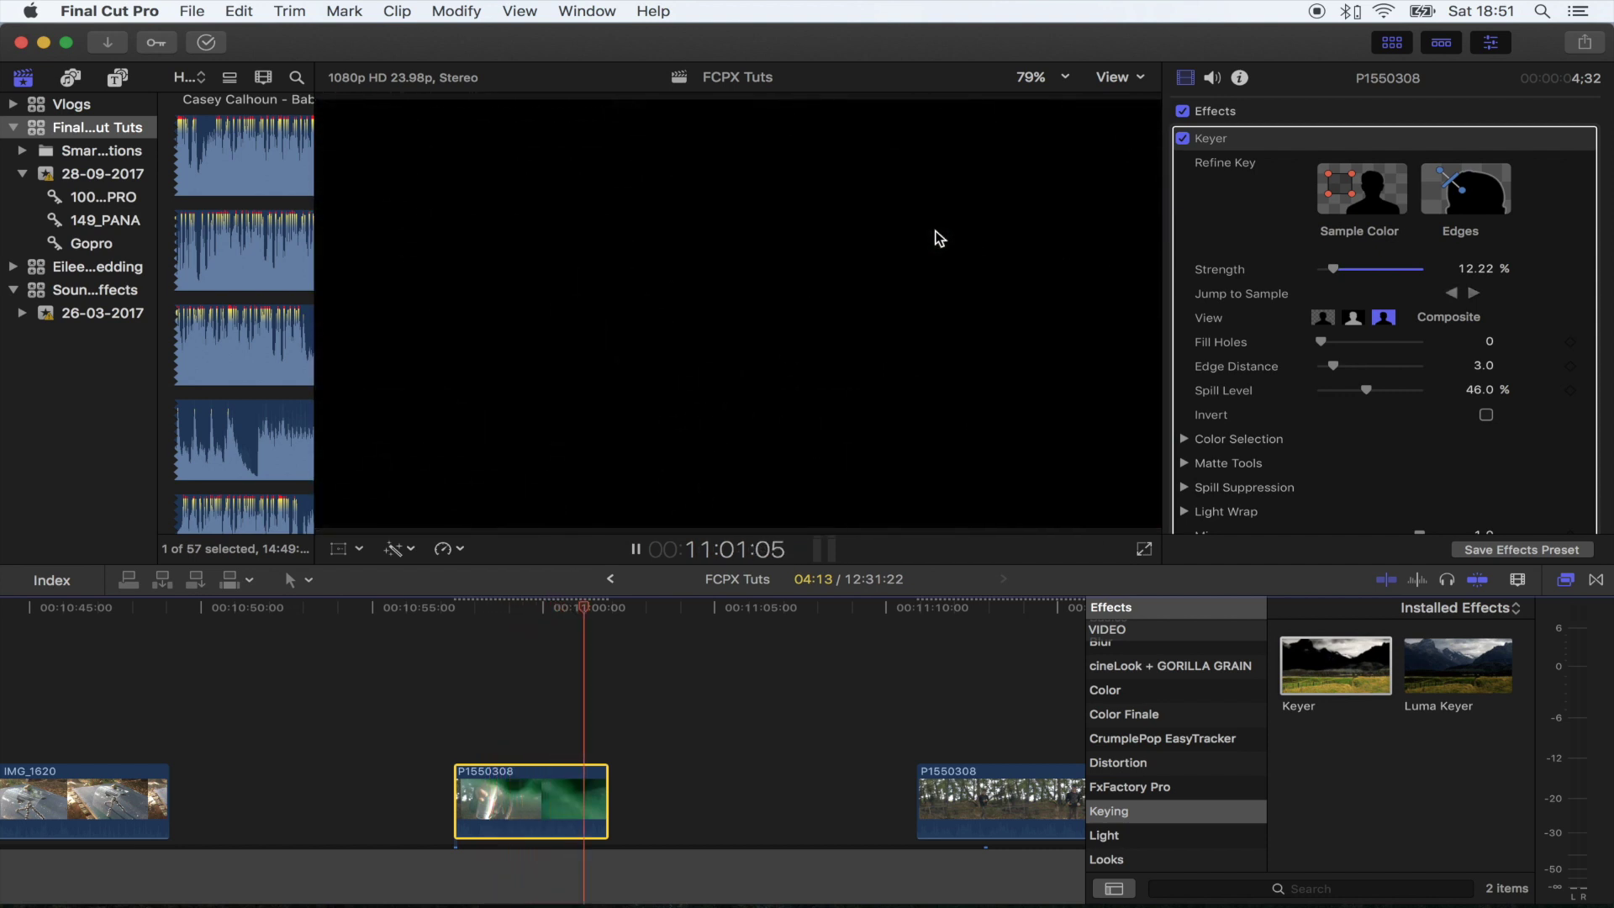
pyautogui.press('space')
# Step: Place the second P1550308 woodland shot under the keyed spray clip and play the transition
pyautogui.click(504, 607)
pyautogui.scroll(-1, 757, 706)
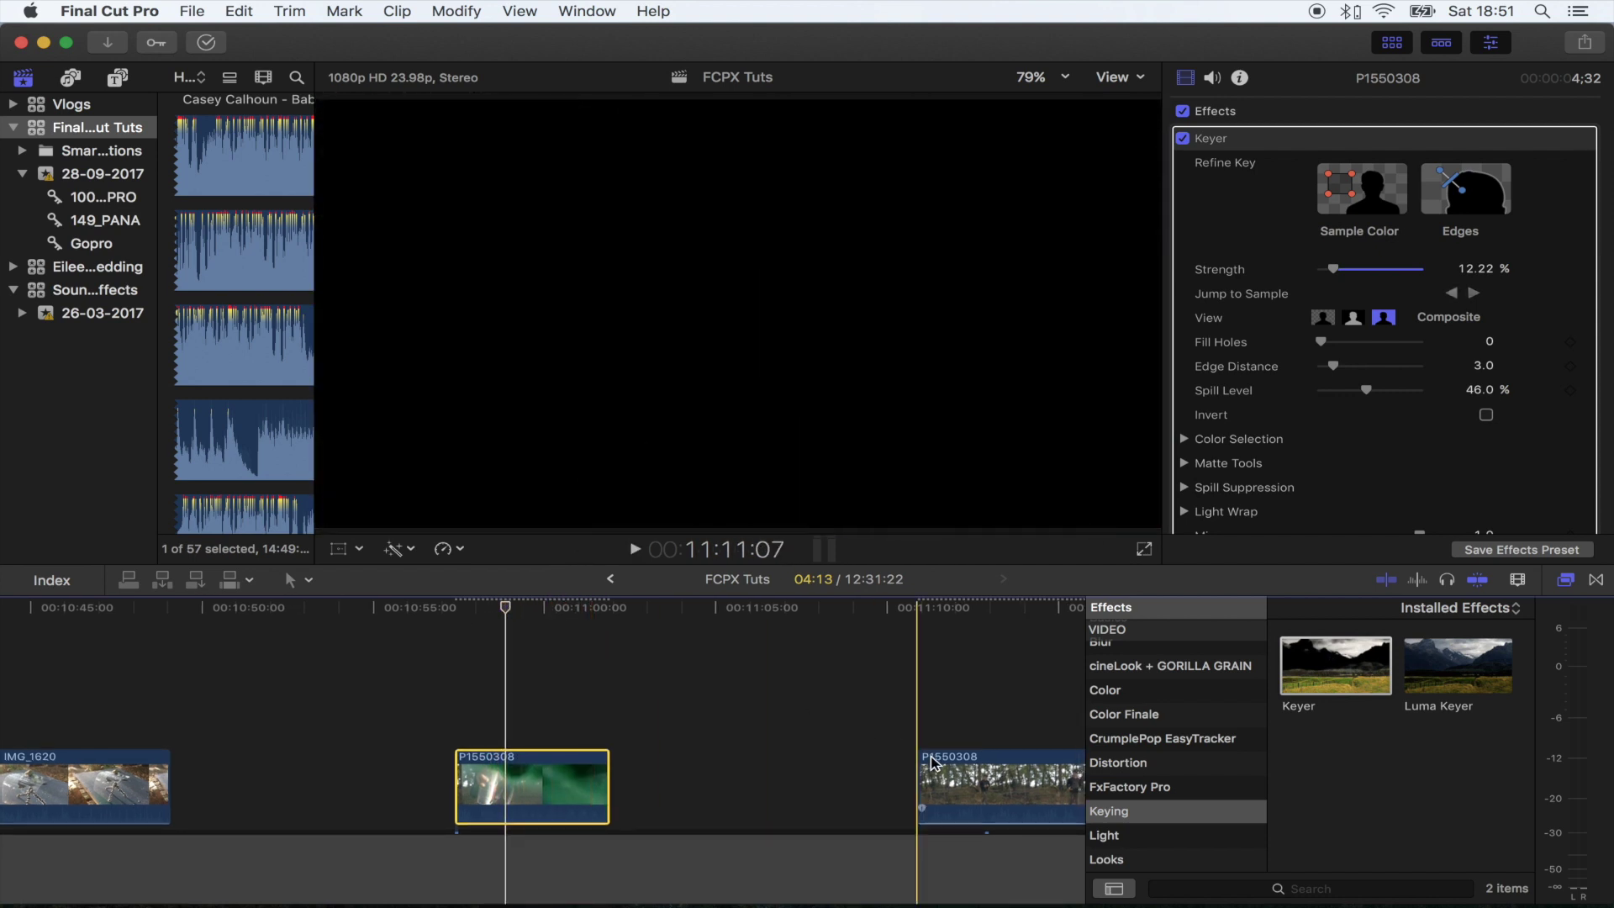
pyautogui.moveTo(970, 780)
pyautogui.mouseDown()
pyautogui.moveTo(544, 808)
pyautogui.moveTo(542, 788)
pyautogui.mouseUp()
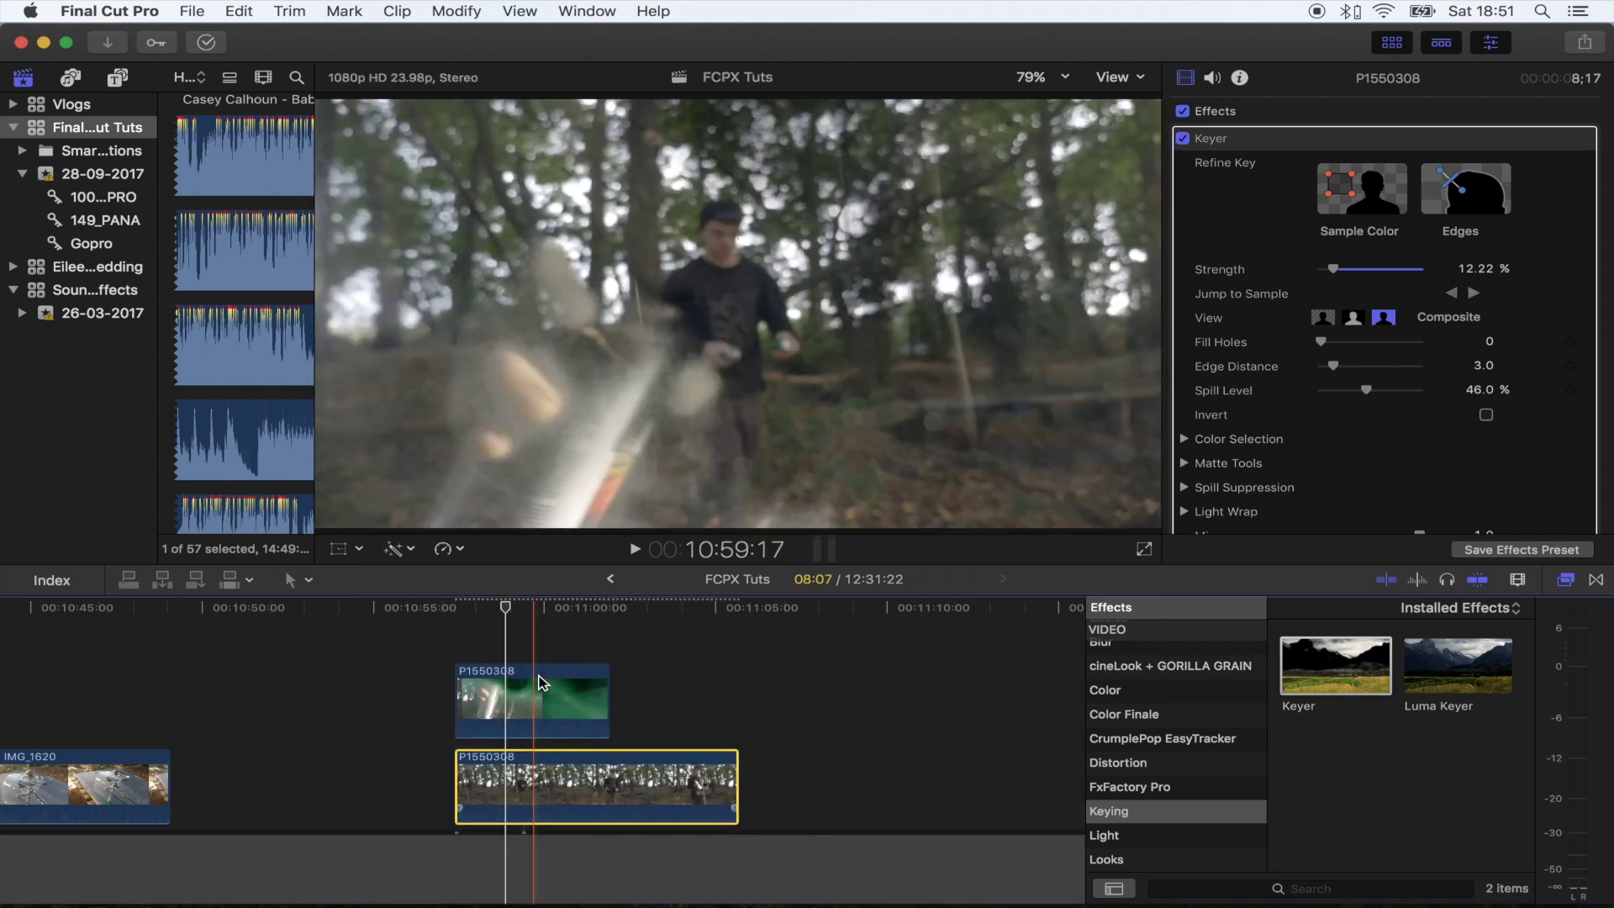
pyautogui.click(507, 605)
pyautogui.moveTo(507, 604); pyautogui.dragTo(454, 604)
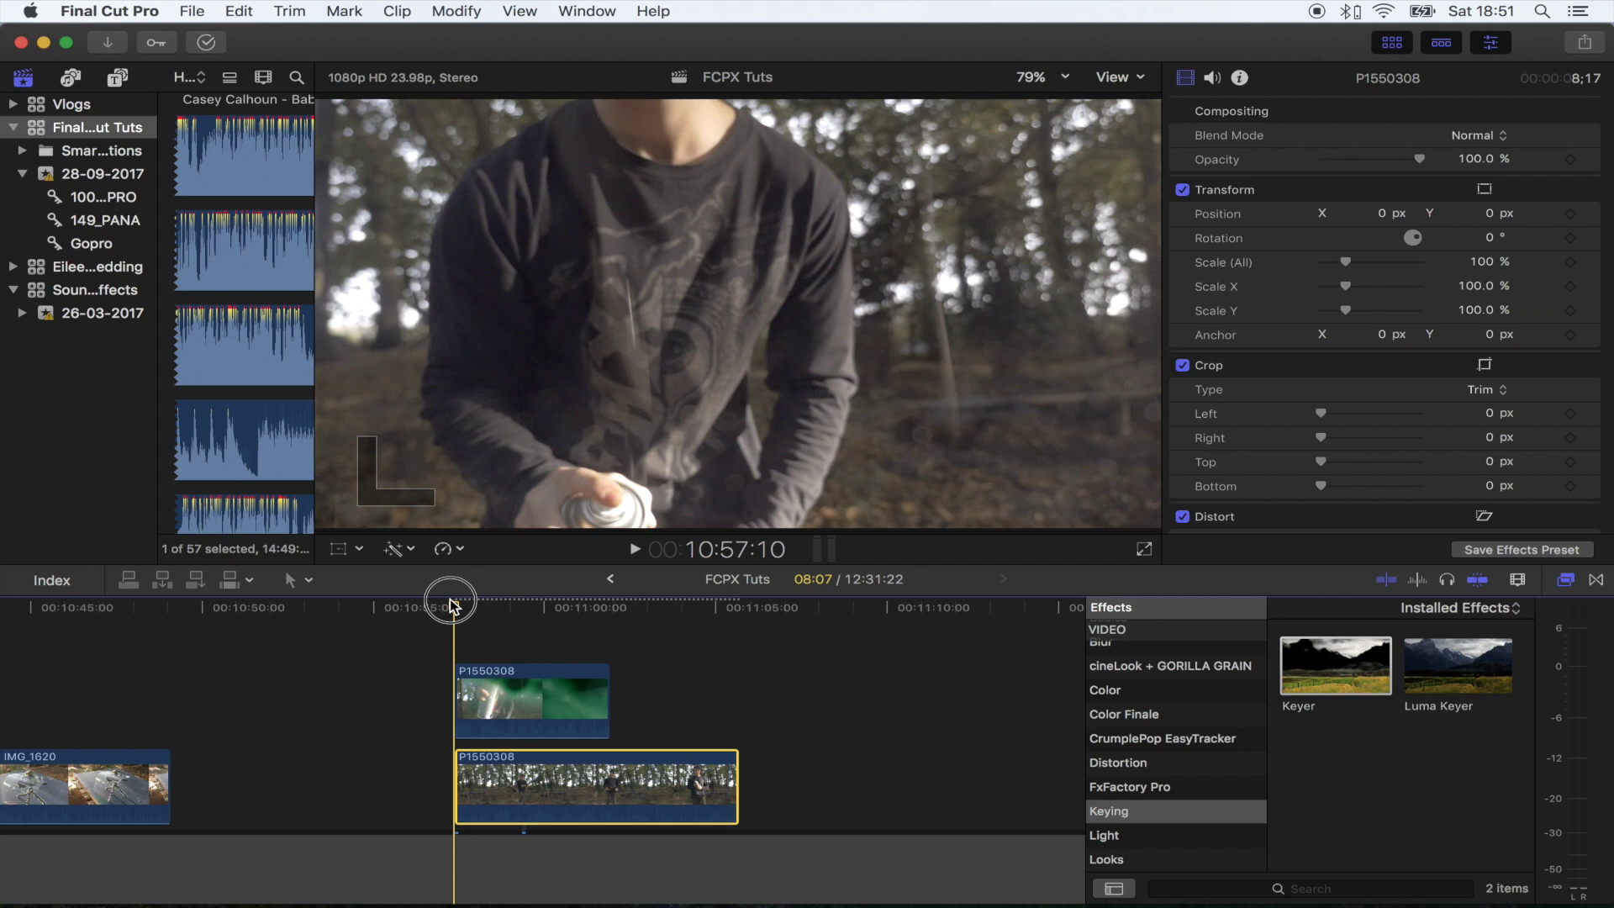
pyautogui.press('space')
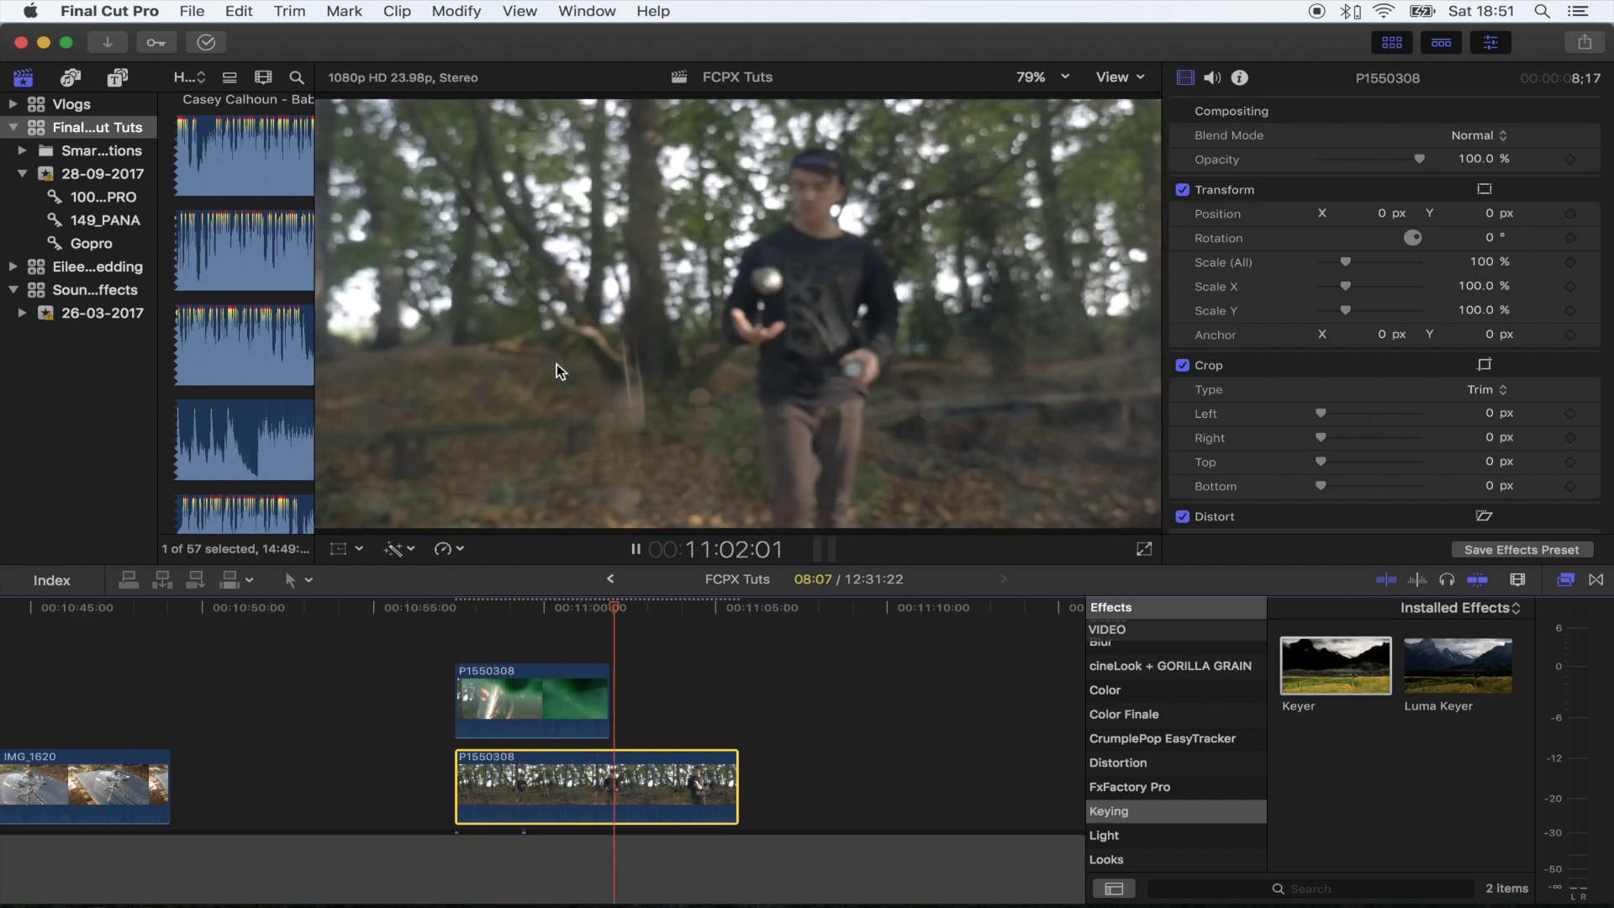
pyautogui.press('space')
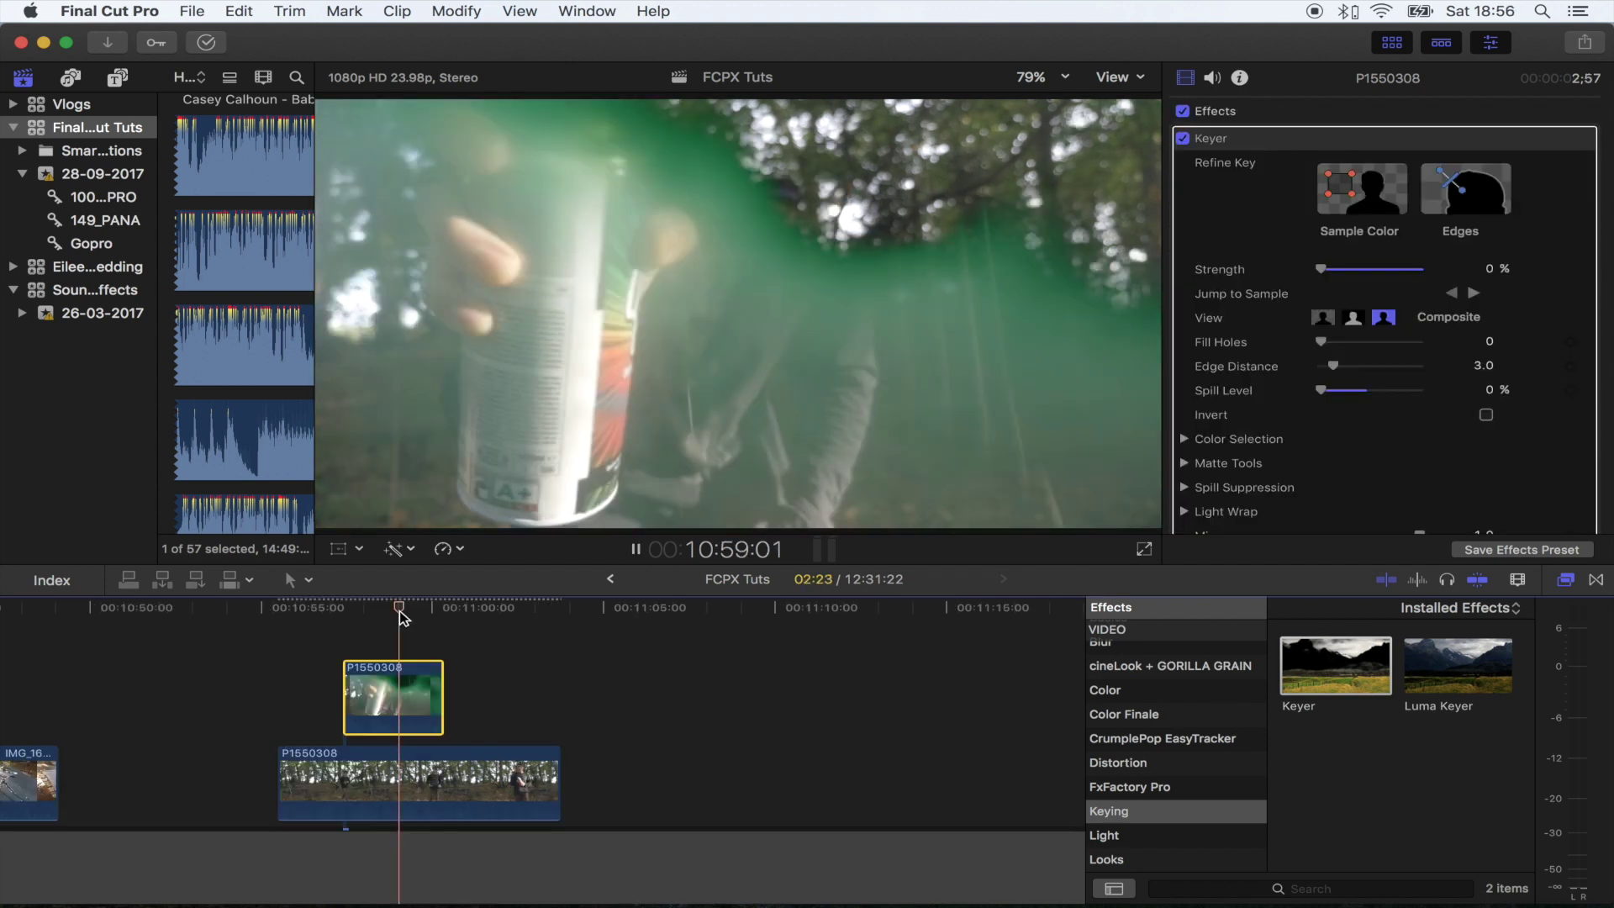
pyautogui.press('space')
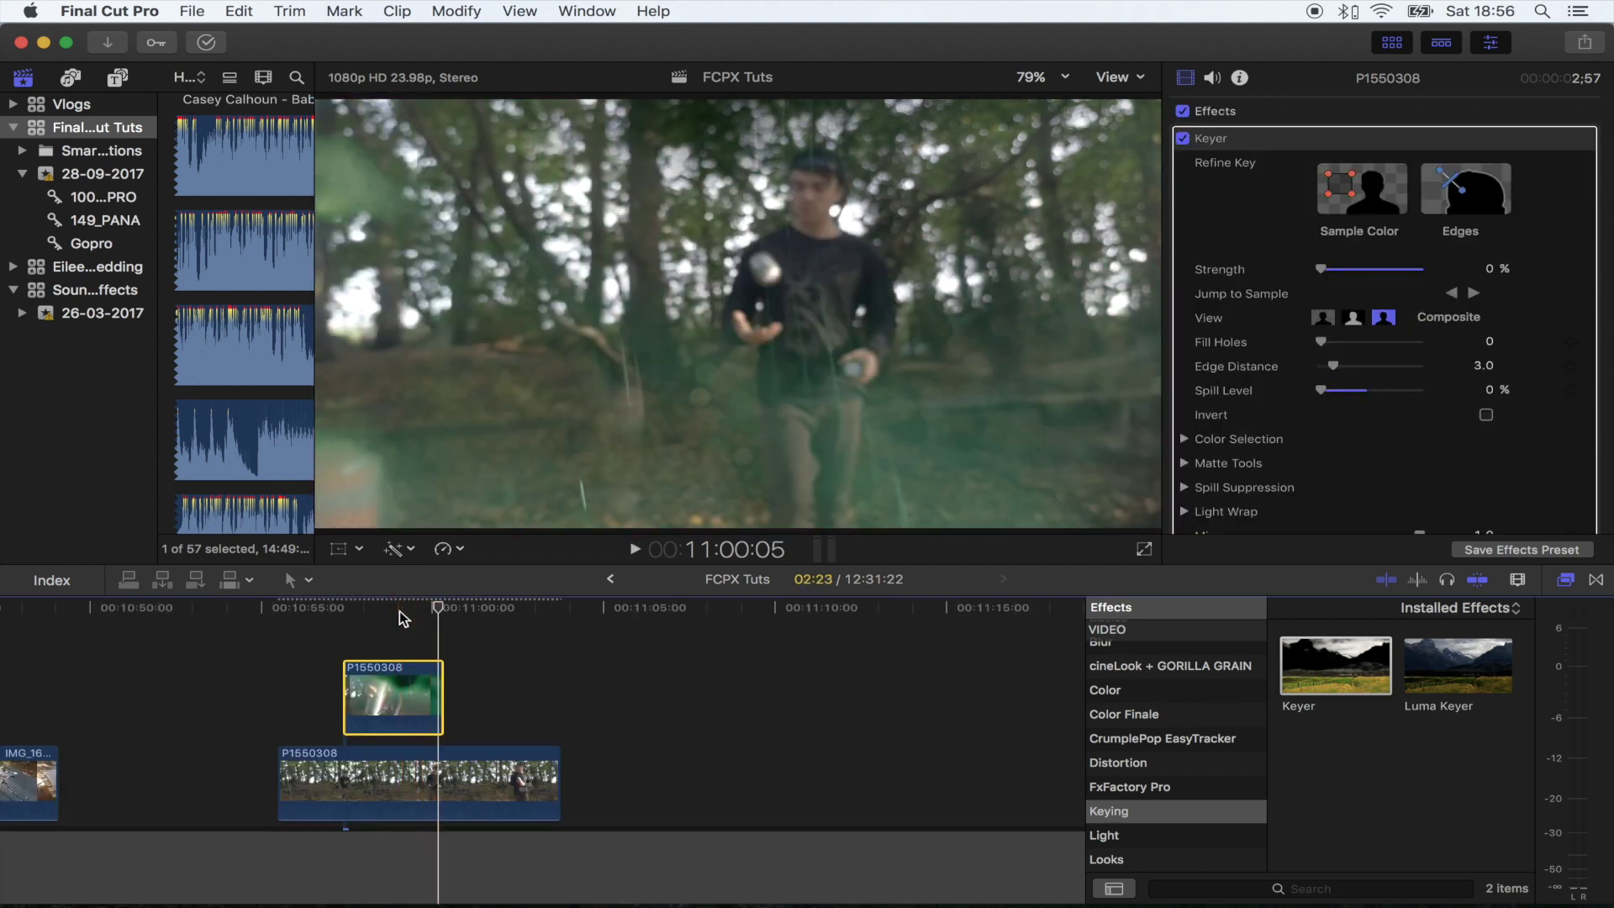